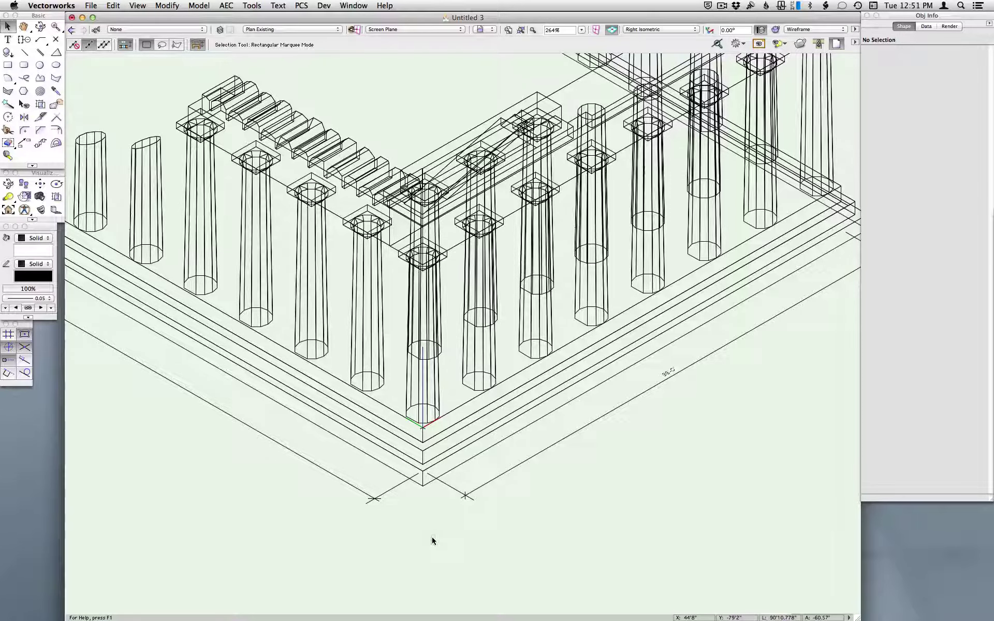
Start a viewport of the temple's full Top/Plan view and assign it to a new sheet layer numbered Sht-1.
{"action": "key", "text": "F5"}
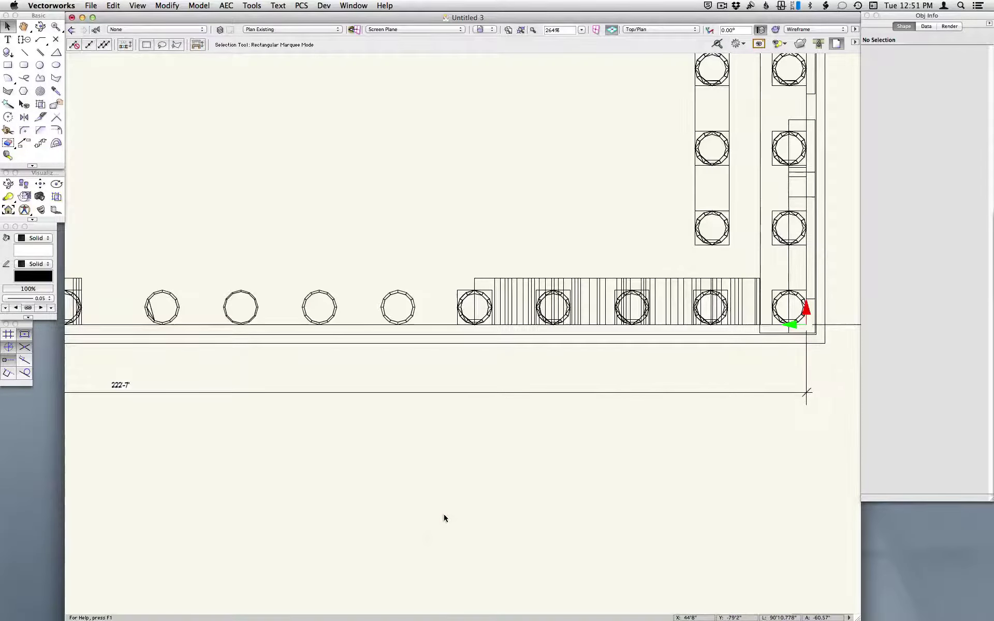
{"action": "key", "text": "super+4"}
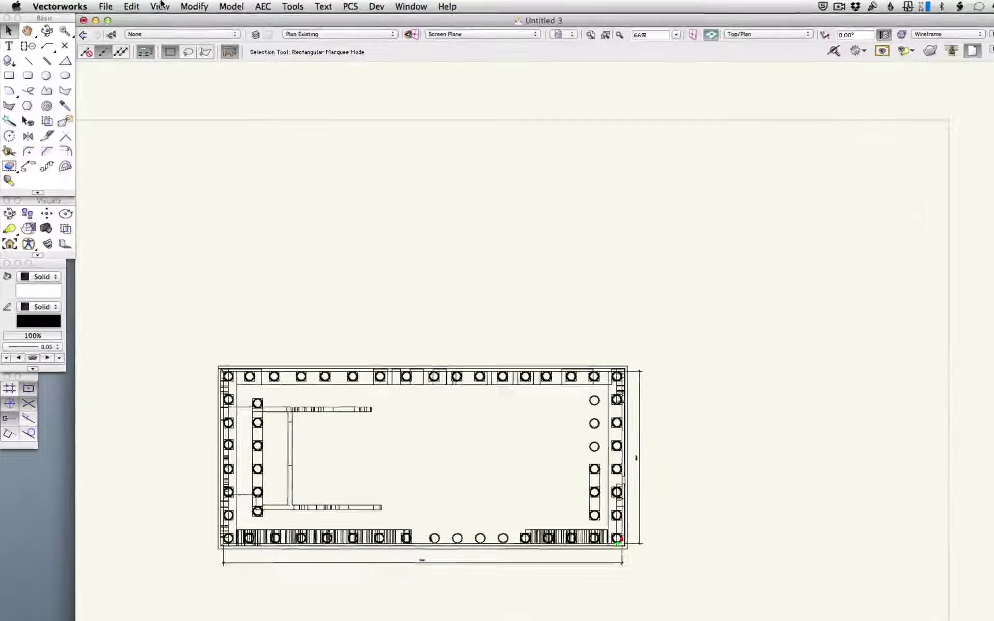
{"action": "left_click", "coordinate": [138, 5]}
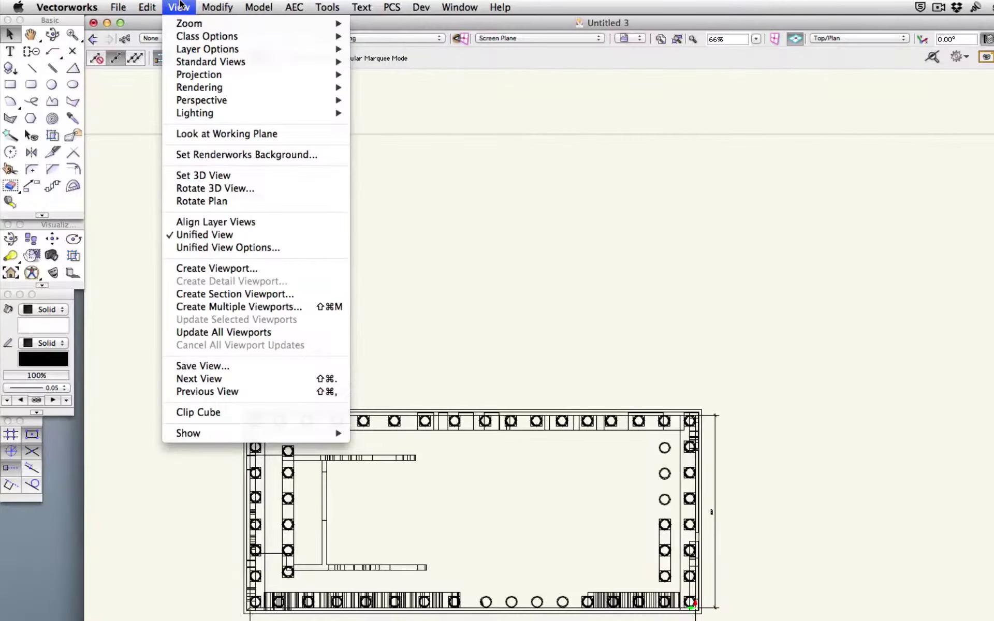
{"action": "left_click", "coordinate": [241, 270]}
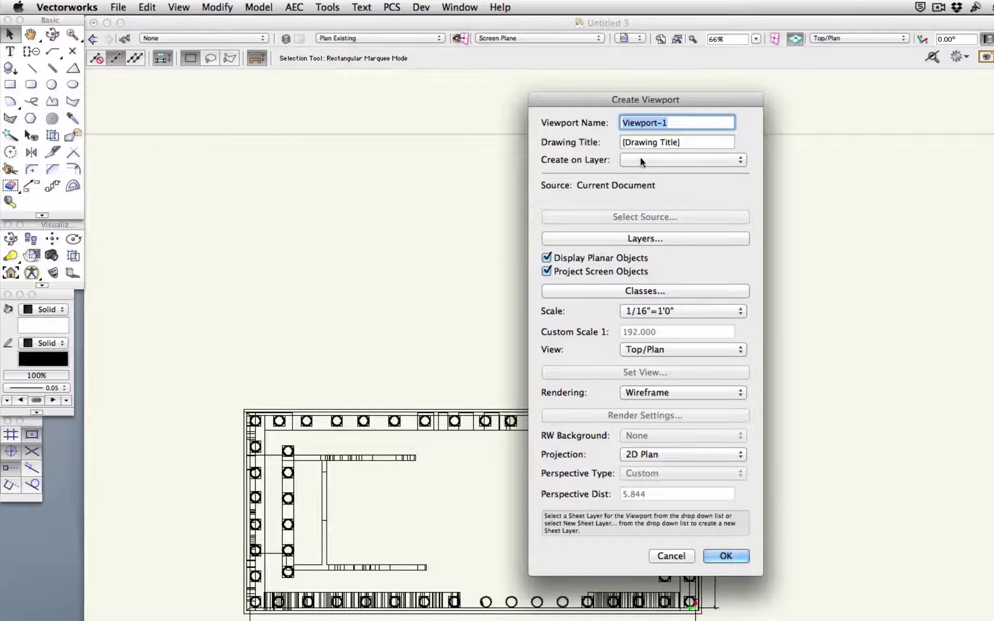
{"action": "left_click", "coordinate": [730, 159]}
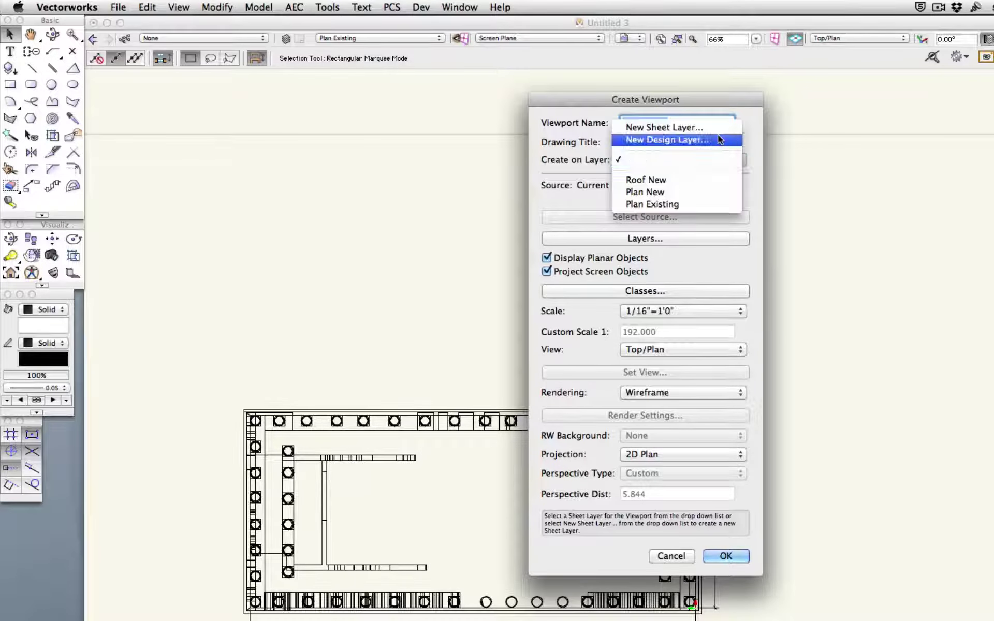
{"action": "left_click", "coordinate": [691, 128]}
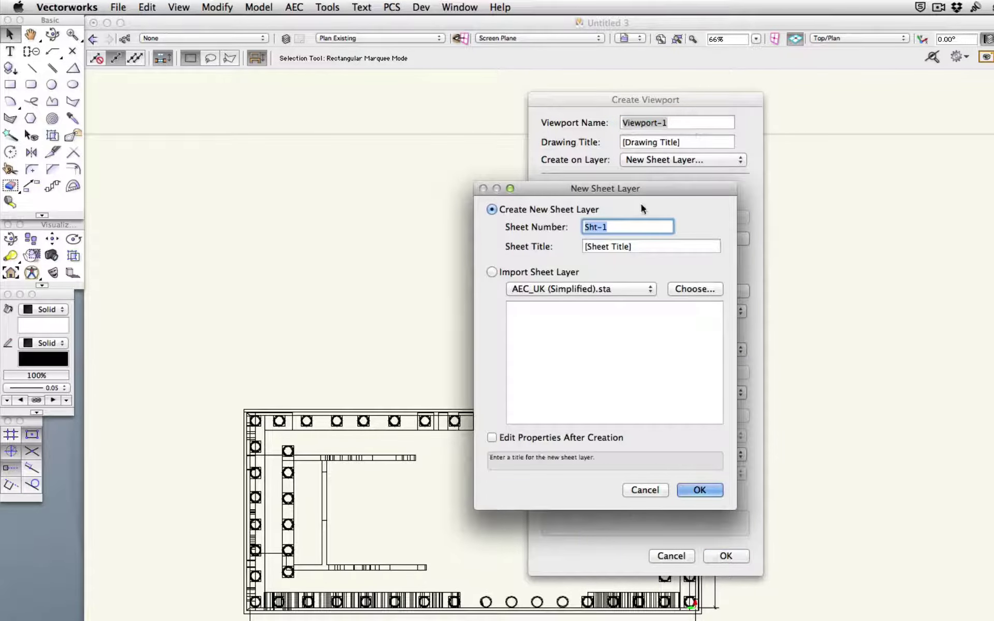
{"action": "left_click", "coordinate": [700, 490]}
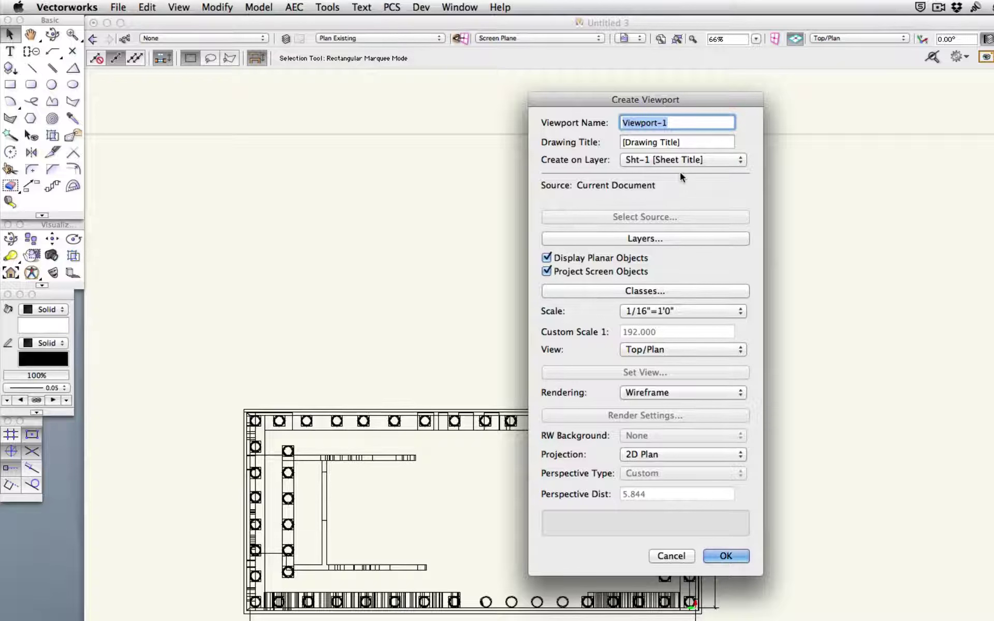
Disable planar object display and screen object projection for the viewport, and accept its layer visibility with only Plan Existing shown.
{"action": "left_click", "coordinate": [549, 259]}
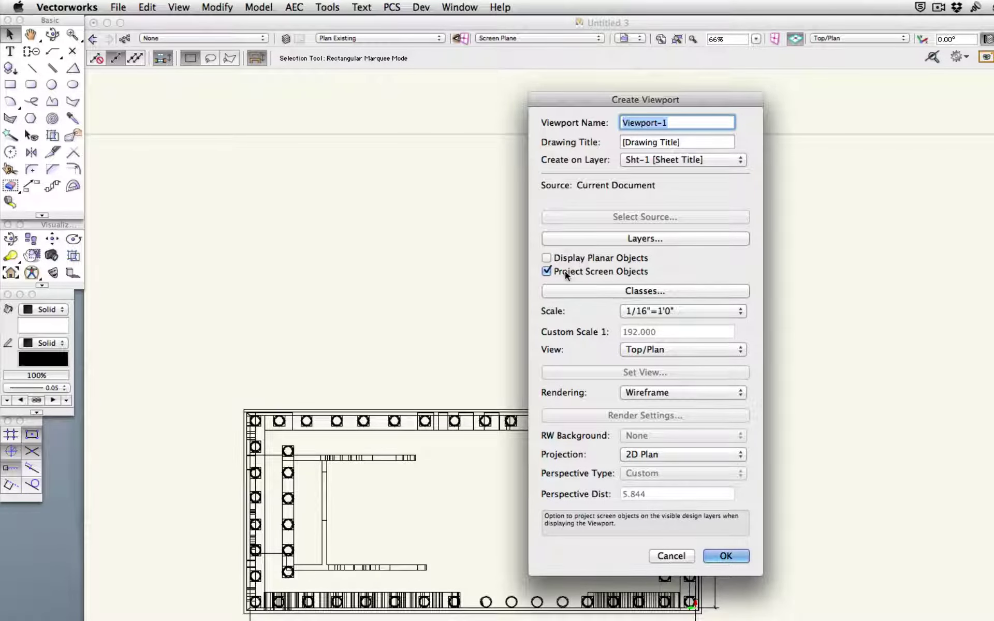
{"action": "left_click", "coordinate": [565, 272]}
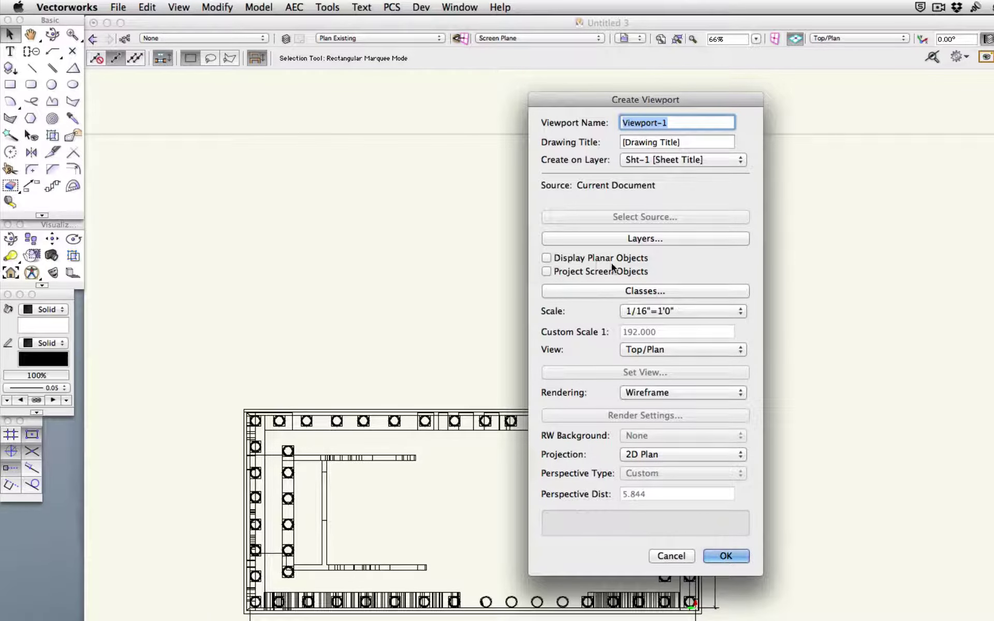
{"action": "left_click", "coordinate": [693, 240]}
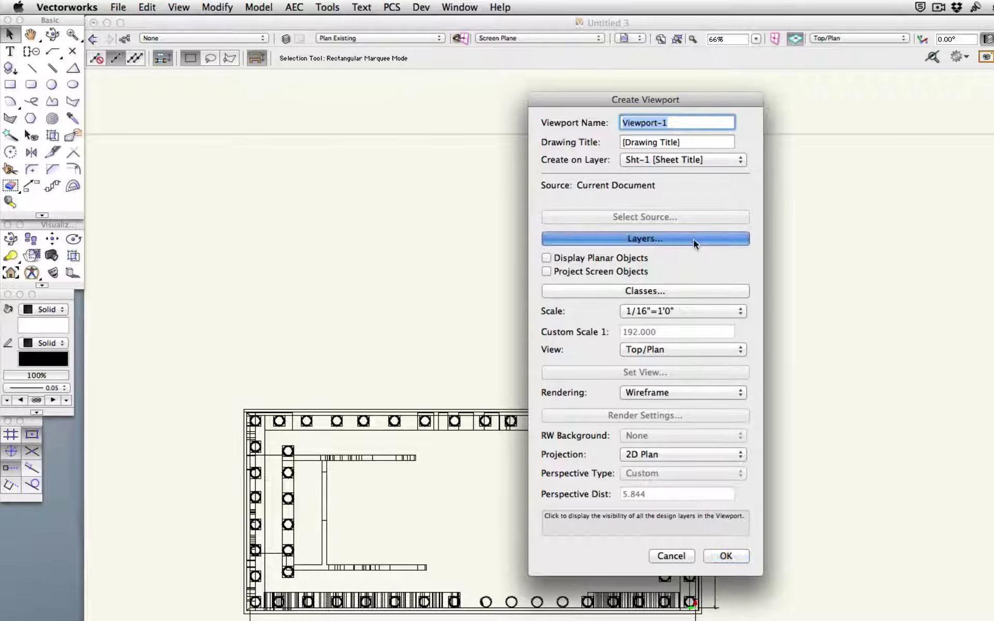
{"action": "left_click", "coordinate": [576, 211]}
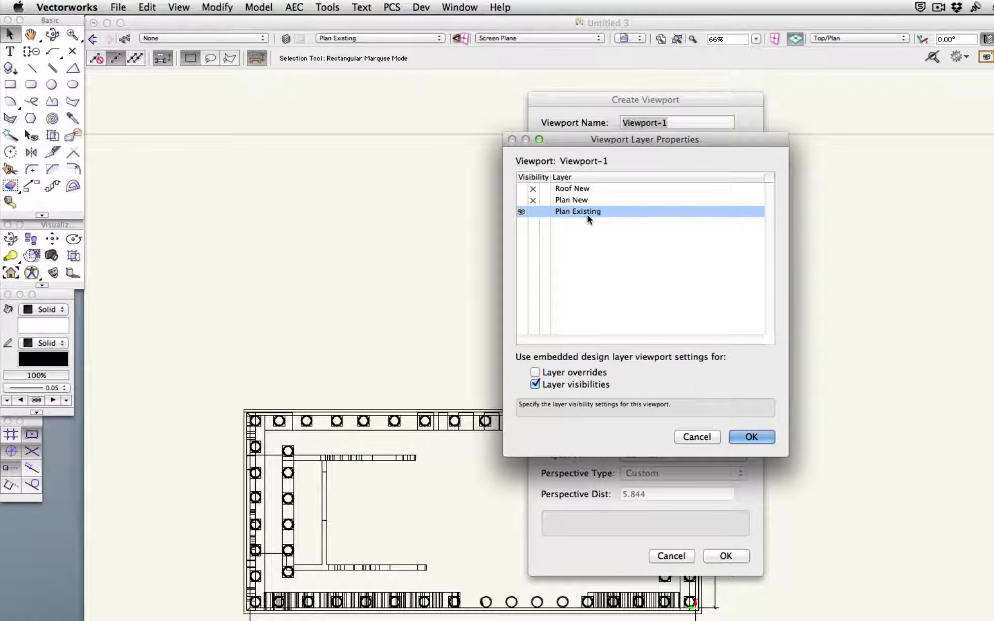
{"action": "left_click", "coordinate": [751, 436]}
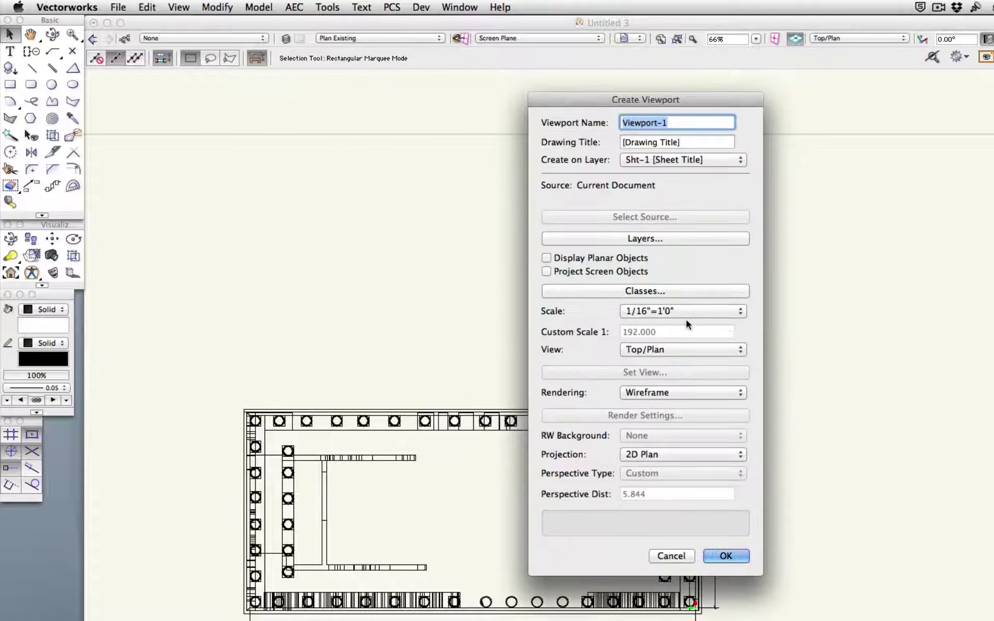
Check the viewport's class visibilities, accept them, and create the Top/Plan viewport at 1/16"=1'0" scale in Wireframe.
{"action": "left_click", "coordinate": [656, 291]}
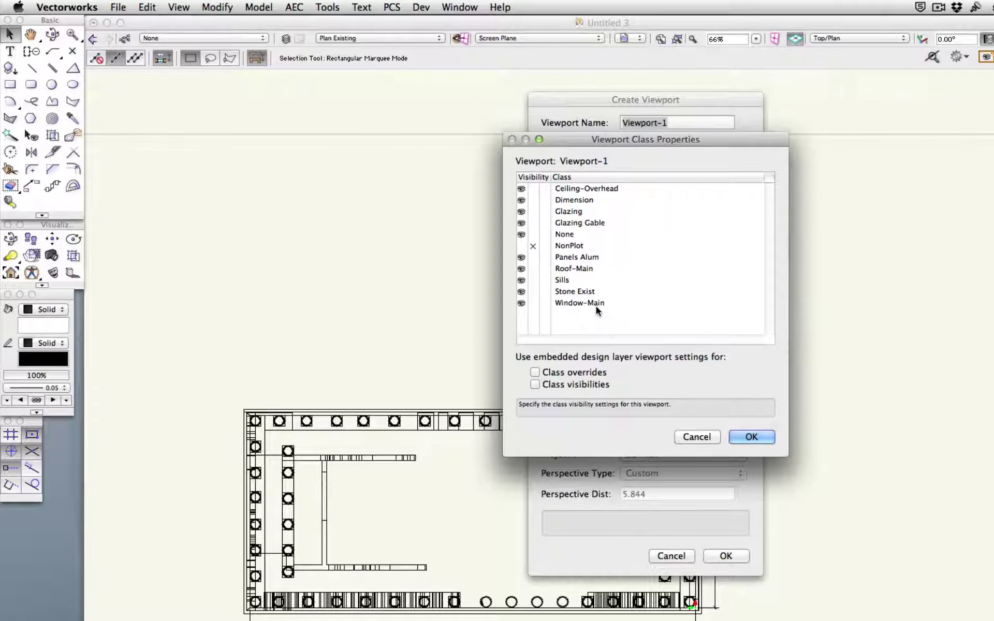
{"action": "left_click", "coordinate": [752, 437]}
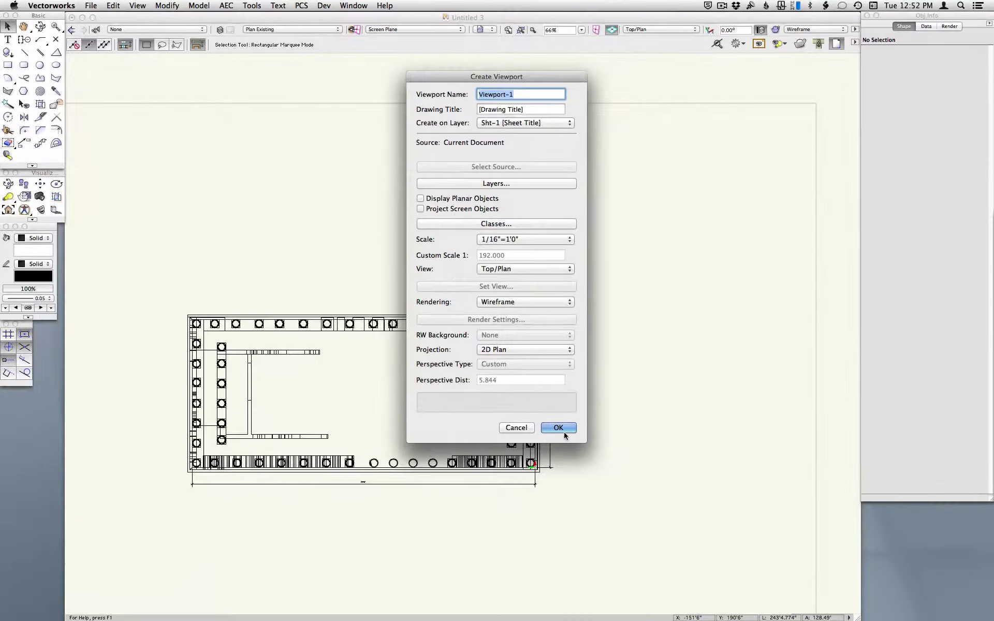
{"action": "left_click", "coordinate": [558, 428]}
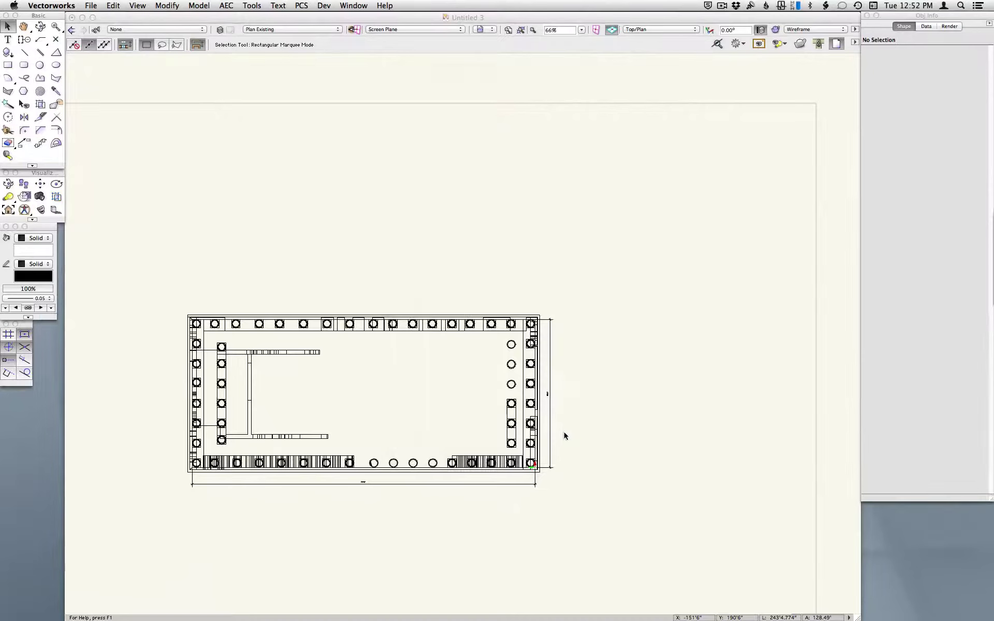
Open the annotations of the plan viewport on the sheet layer for editing.
{"action": "scroll", "coordinate": [563, 219], "scroll_direction": "down", "scroll_amount": 2}
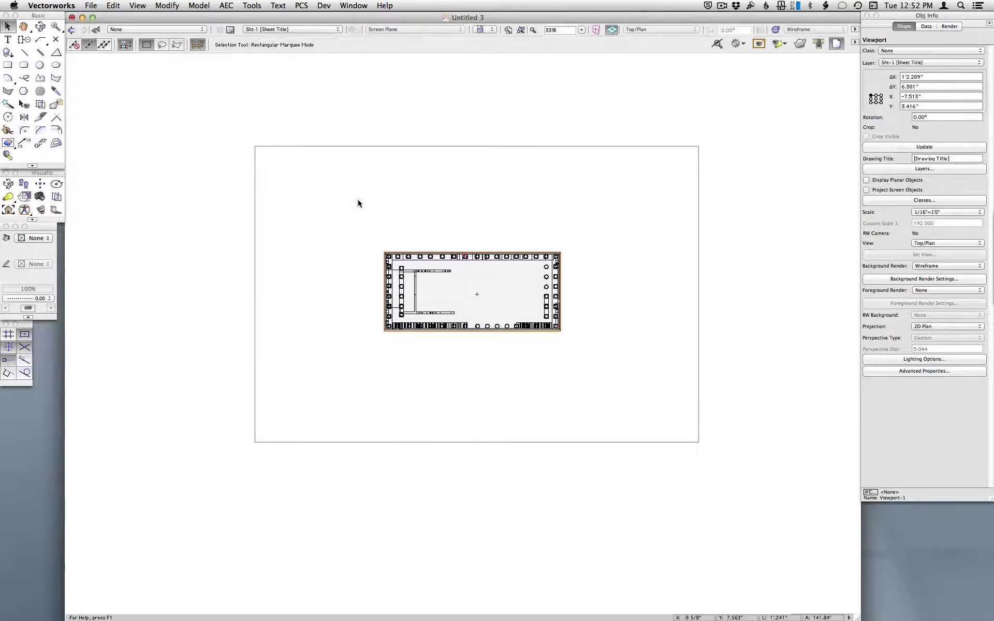
{"action": "scroll", "coordinate": [358, 203], "scroll_direction": "up", "scroll_amount": 2}
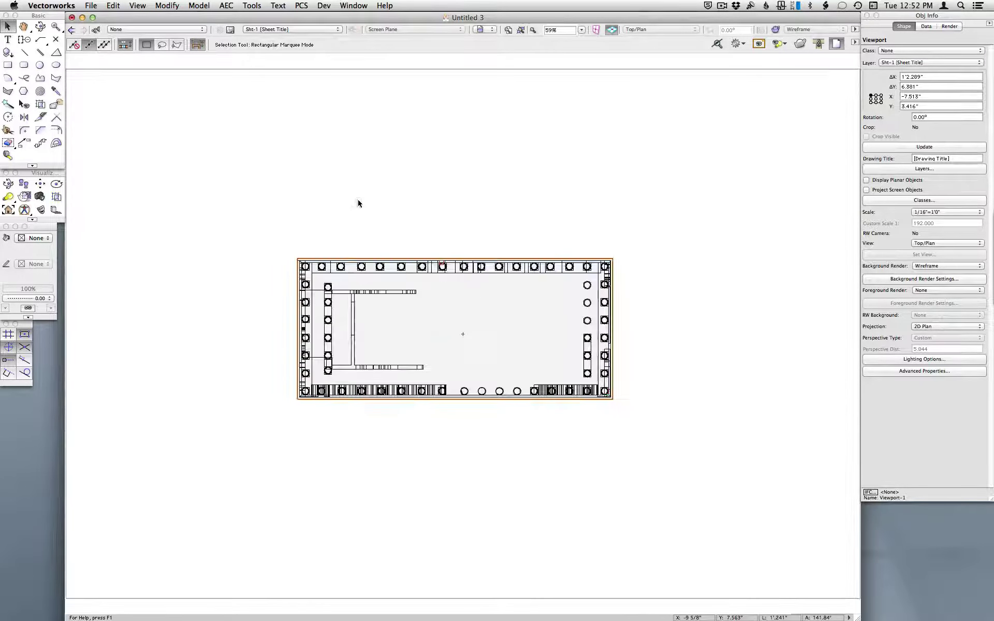
{"action": "right_click", "coordinate": [487, 259]}
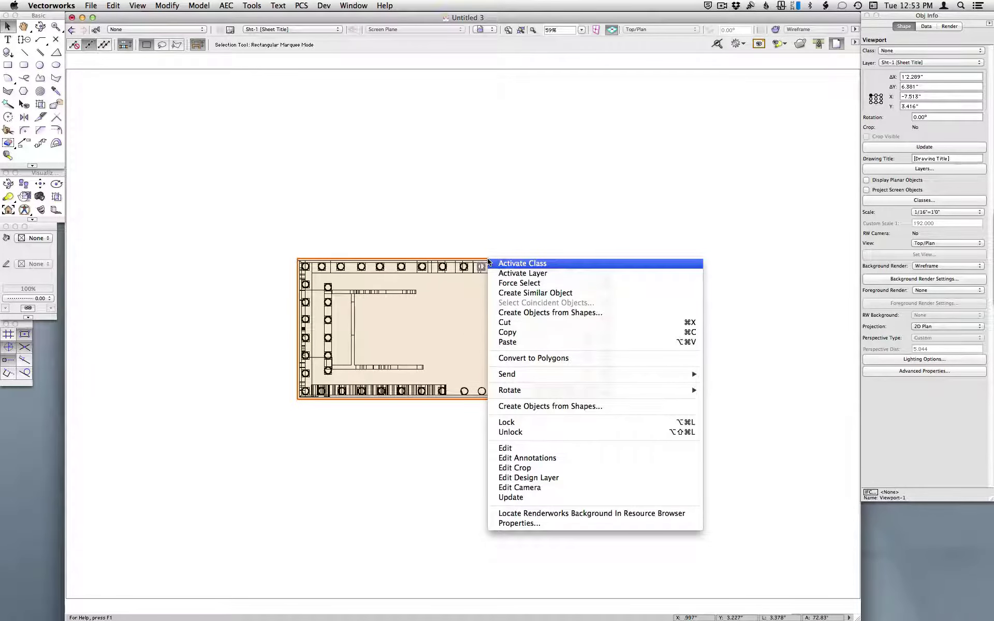
{"action": "left_click", "coordinate": [527, 458]}
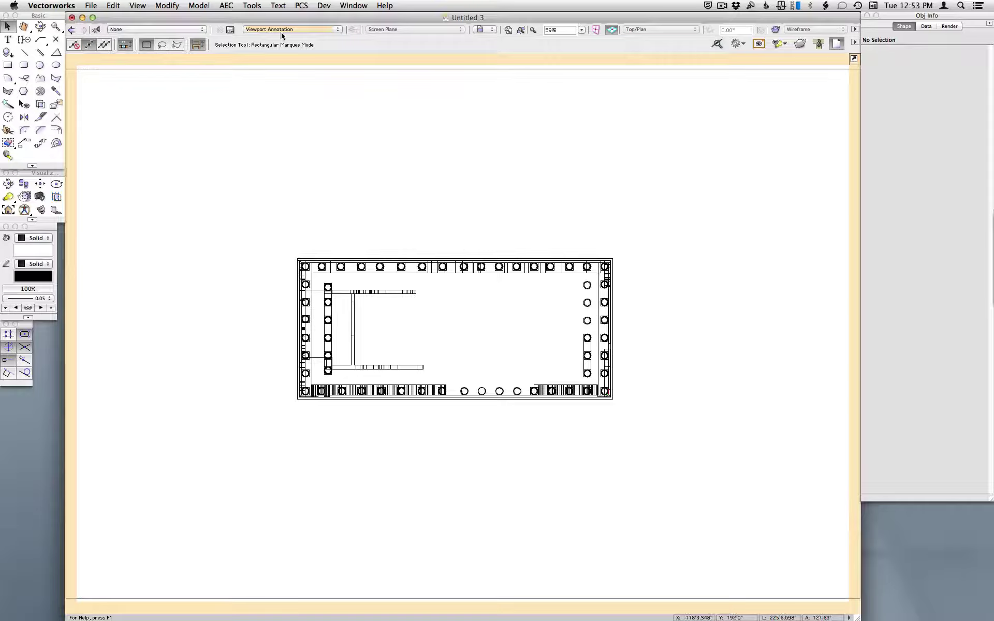
Start placing a CameraMatch object in the annotations and import Parthenon MRes.jpg with JPEG compression as its photo.
{"action": "left_click", "coordinate": [252, 5]}
{"action": "mouse_move", "coordinate": [191, 23]}
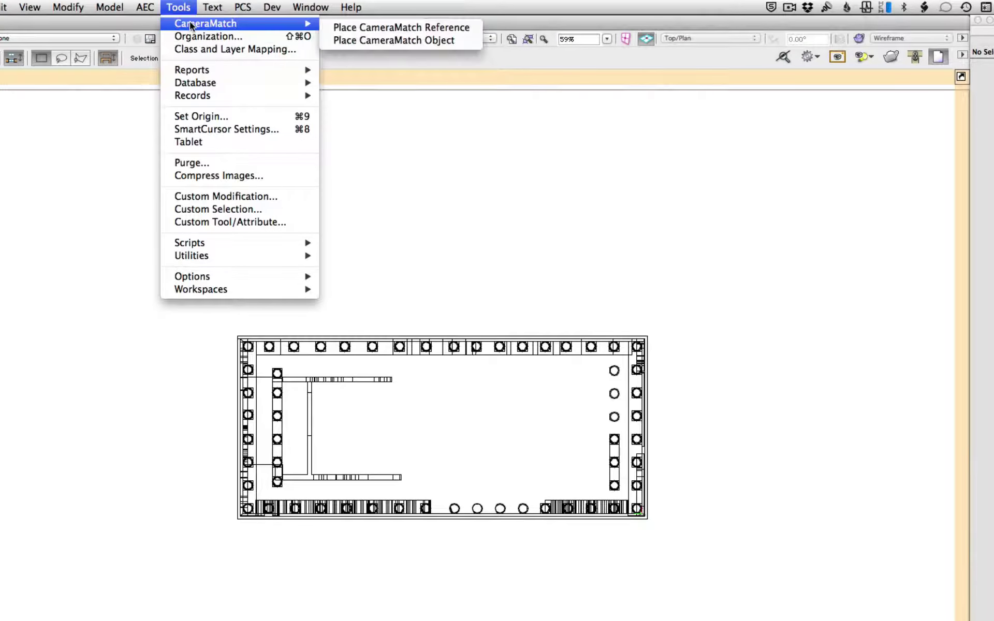
{"action": "left_click", "coordinate": [384, 42]}
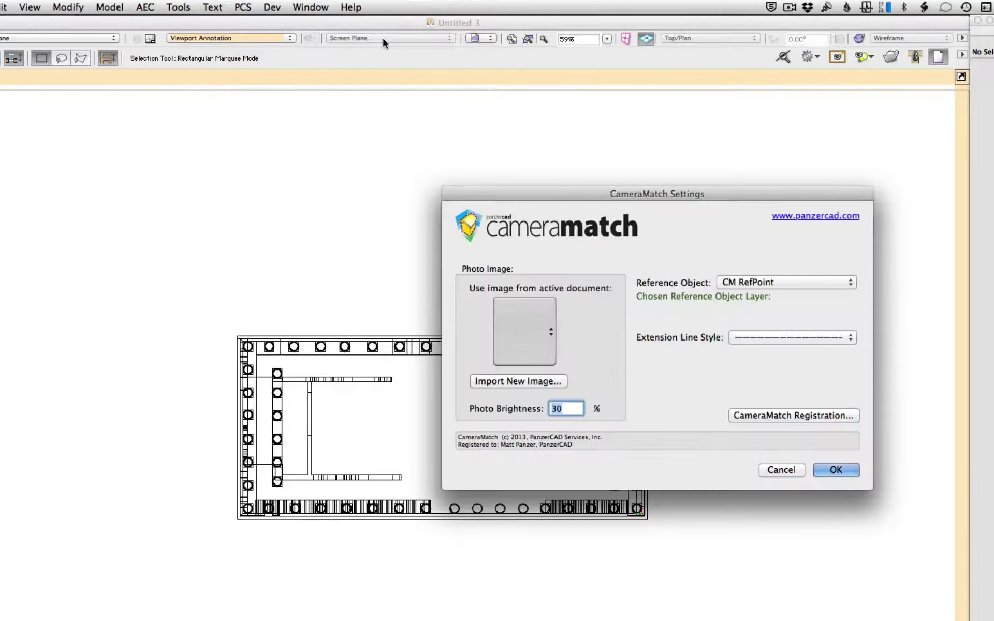
{"action": "left_click_drag", "start_coordinate": [653, 194], "coordinate": [442, 196]}
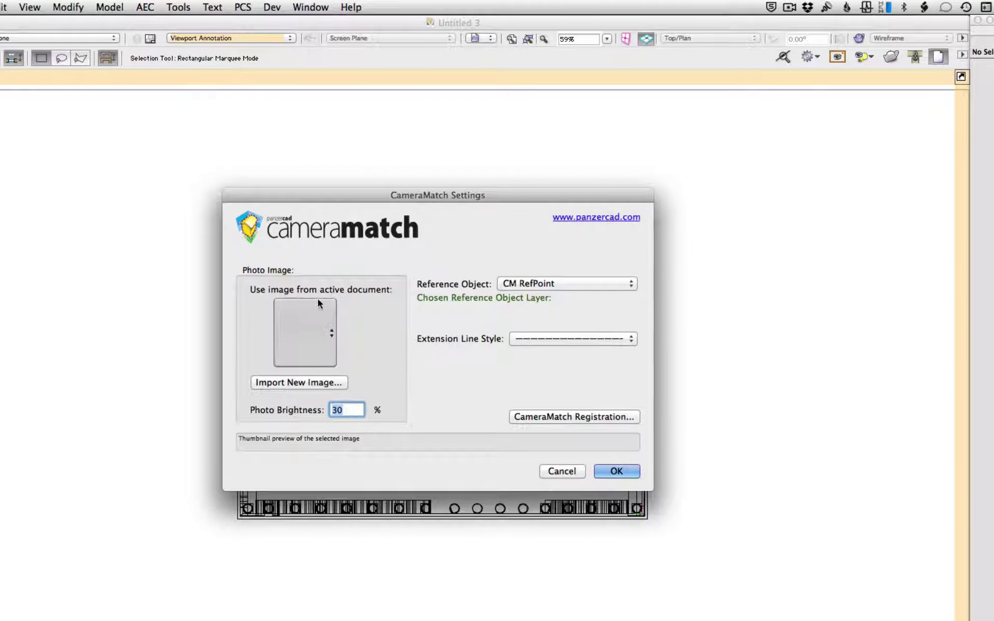
{"action": "left_click", "coordinate": [275, 384]}
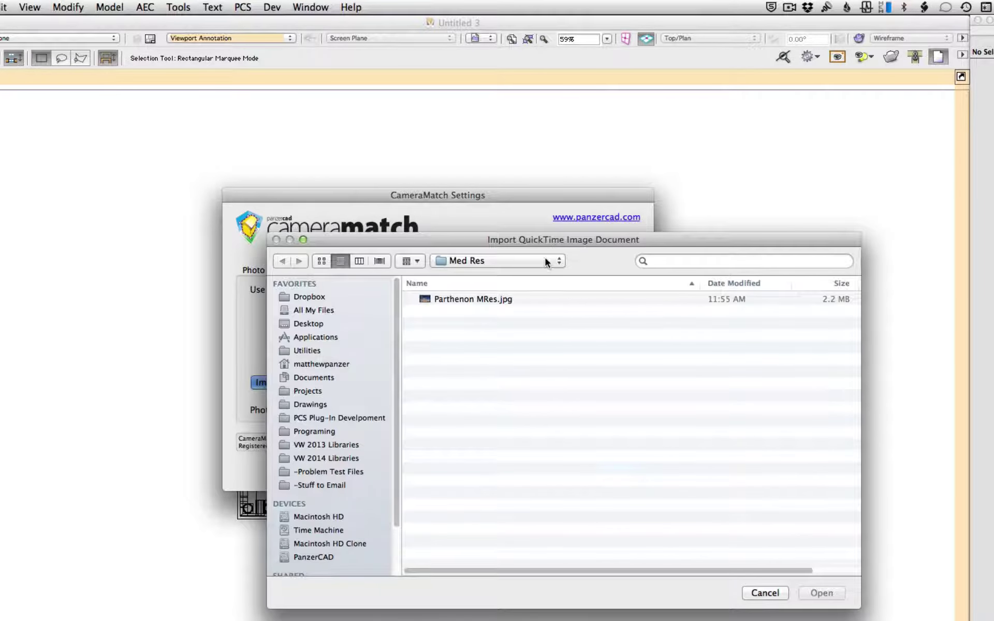
{"action": "left_click", "coordinate": [425, 298]}
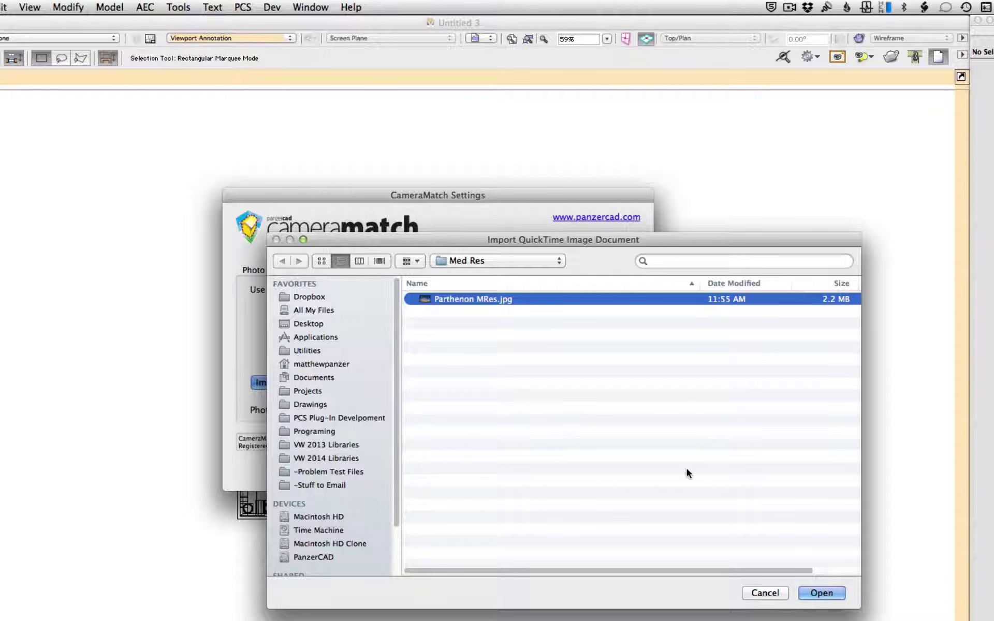
{"action": "left_click", "coordinate": [816, 594]}
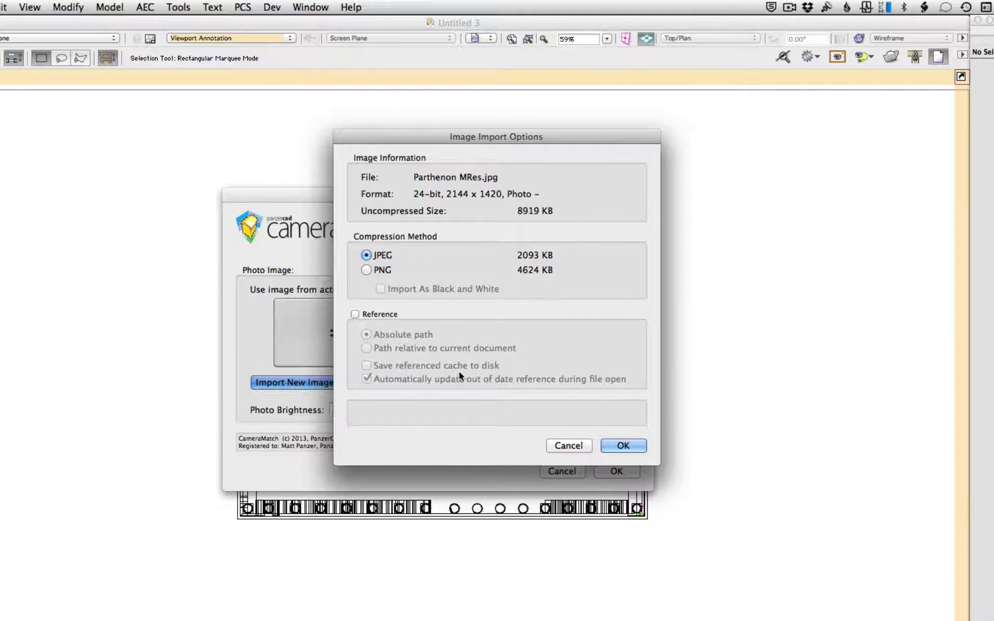
{"action": "left_click", "coordinate": [625, 446]}
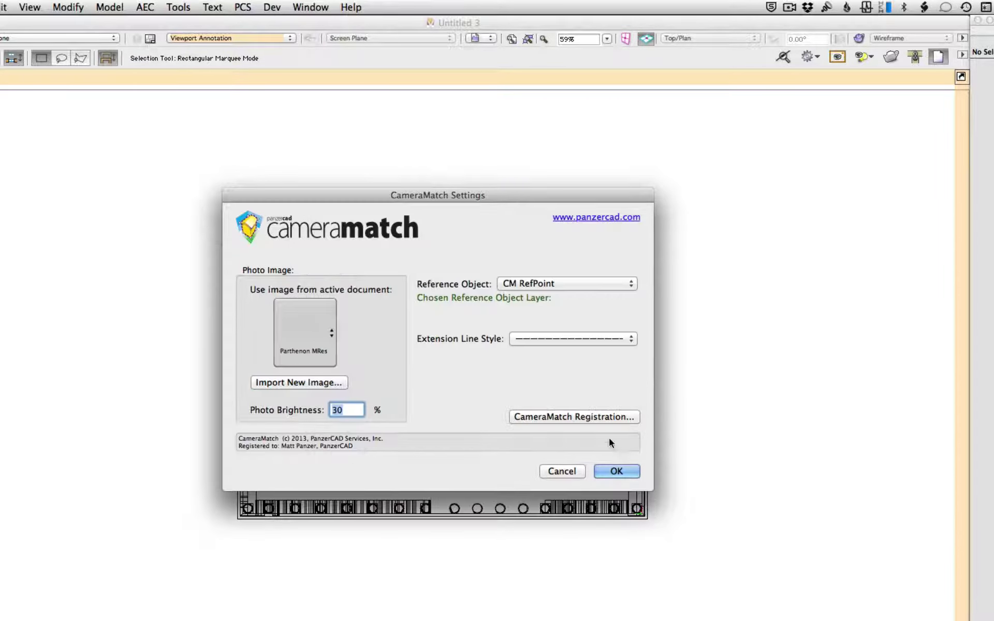
Choose CM RefPoint as the reference object, with photo brightness at 30%, and place the CameraMatch object.
{"action": "mouse_move", "coordinate": [354, 410]}
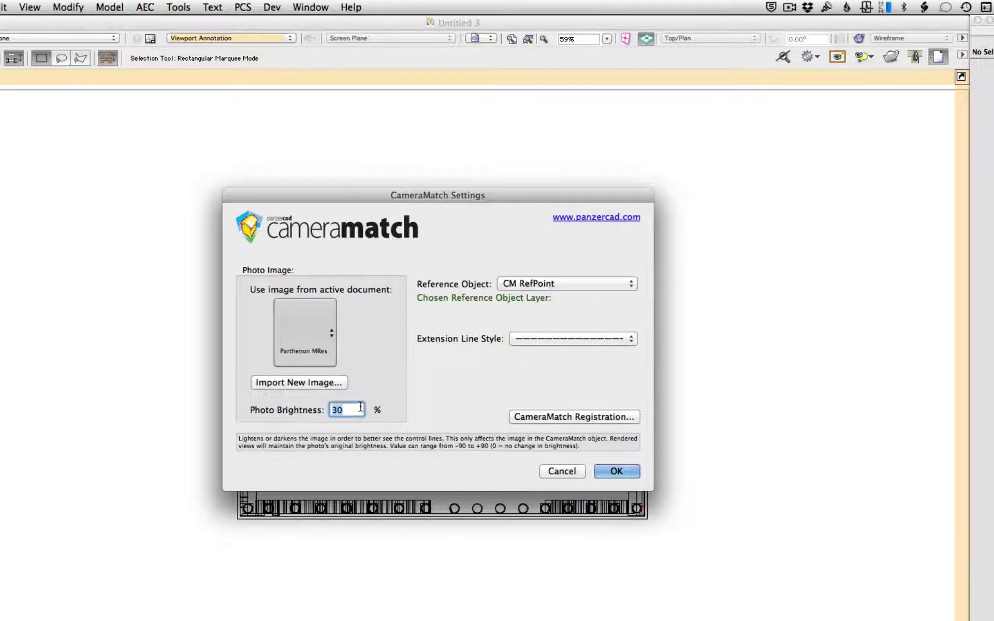
{"action": "left_click", "coordinate": [357, 410]}
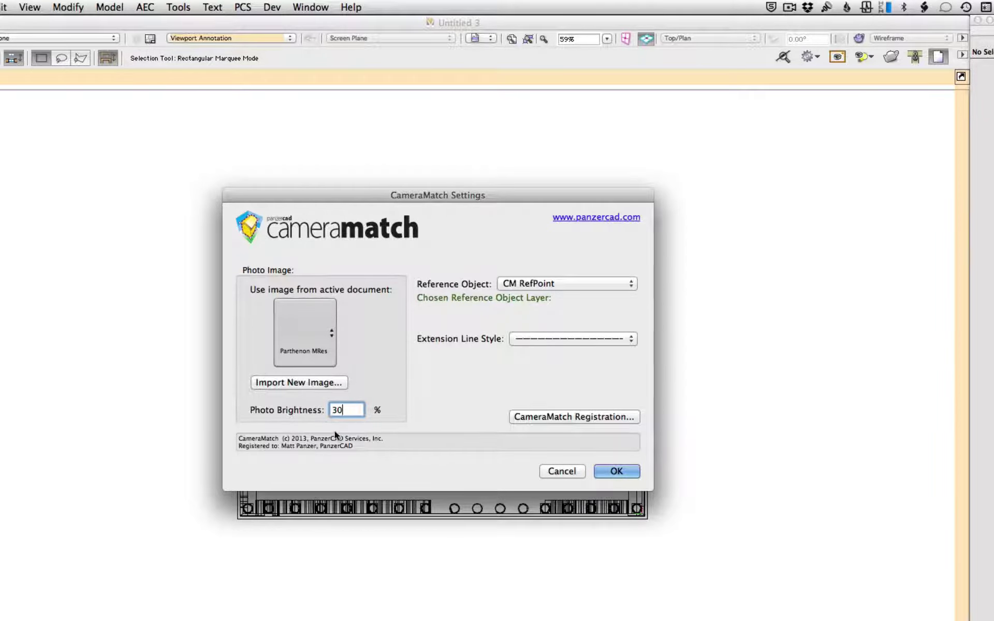
{"action": "mouse_move", "coordinate": [345, 406]}
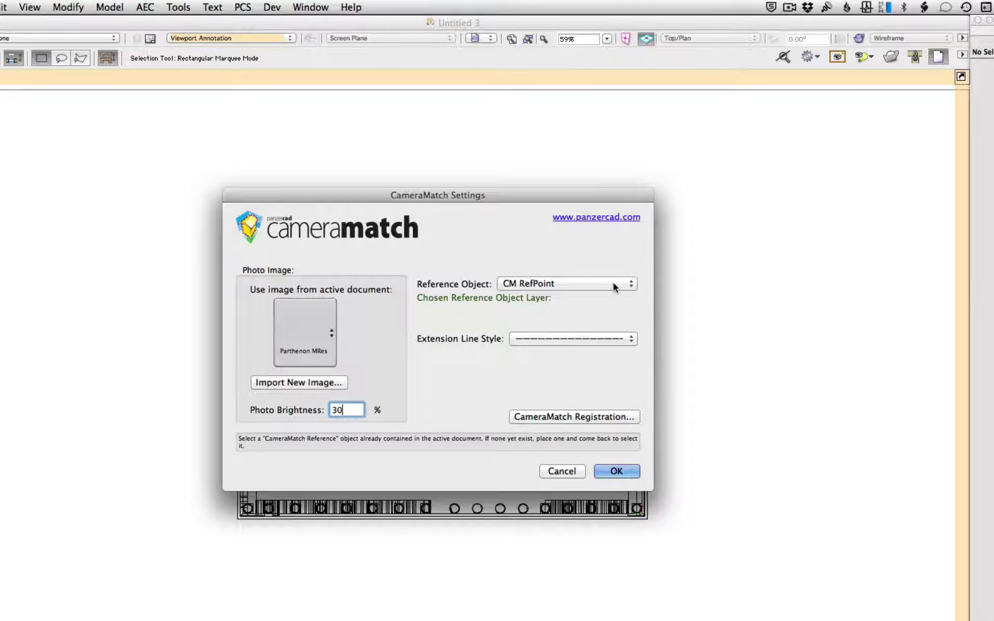
{"action": "left_click", "coordinate": [626, 285]}
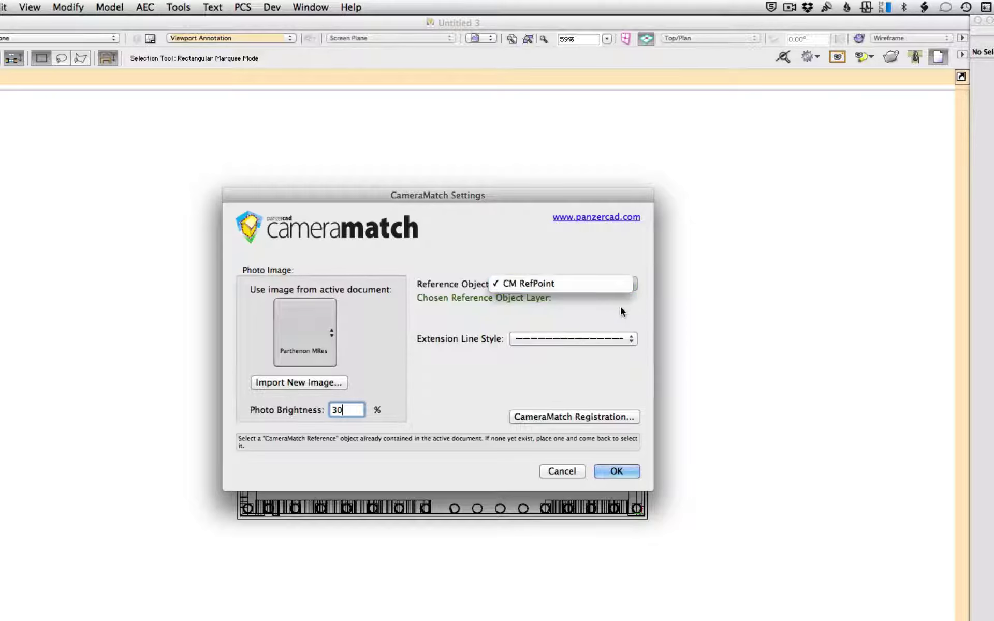
{"action": "left_click", "coordinate": [576, 281]}
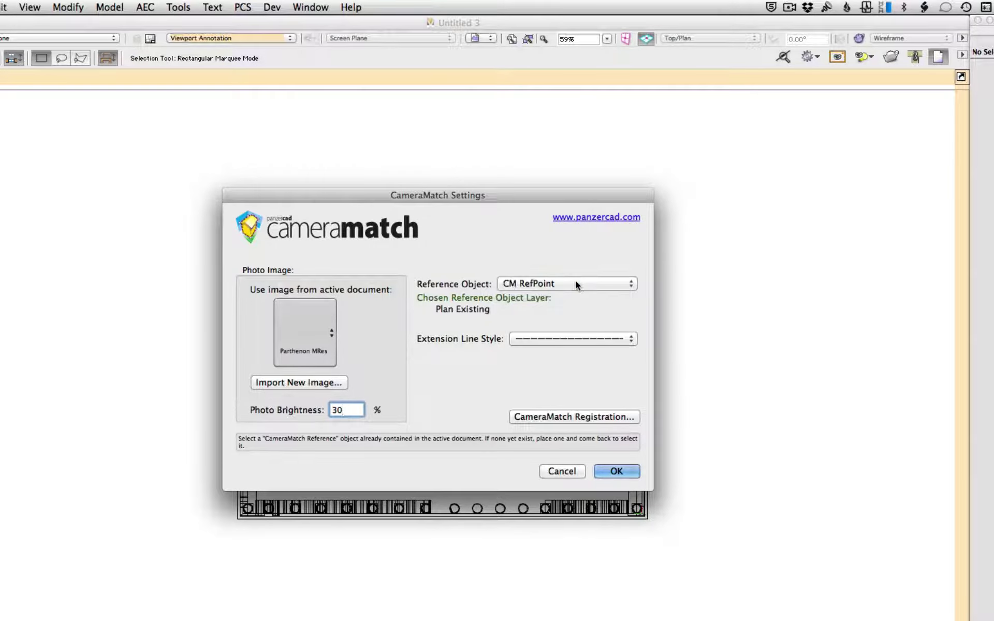
{"action": "left_click", "coordinate": [604, 283]}
{"action": "left_click", "coordinate": [600, 287]}
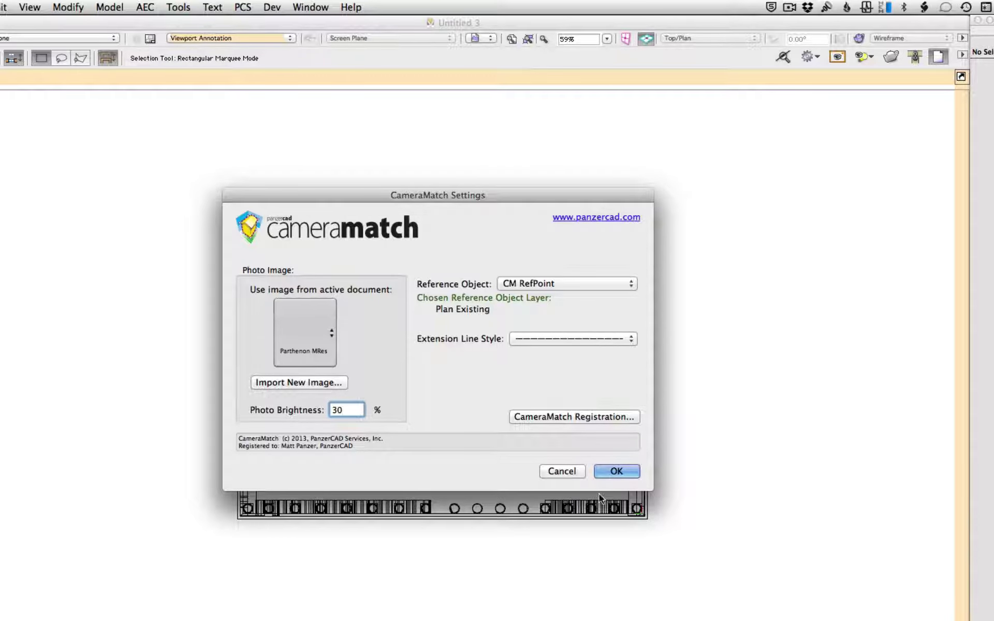
{"action": "left_click", "coordinate": [617, 471]}
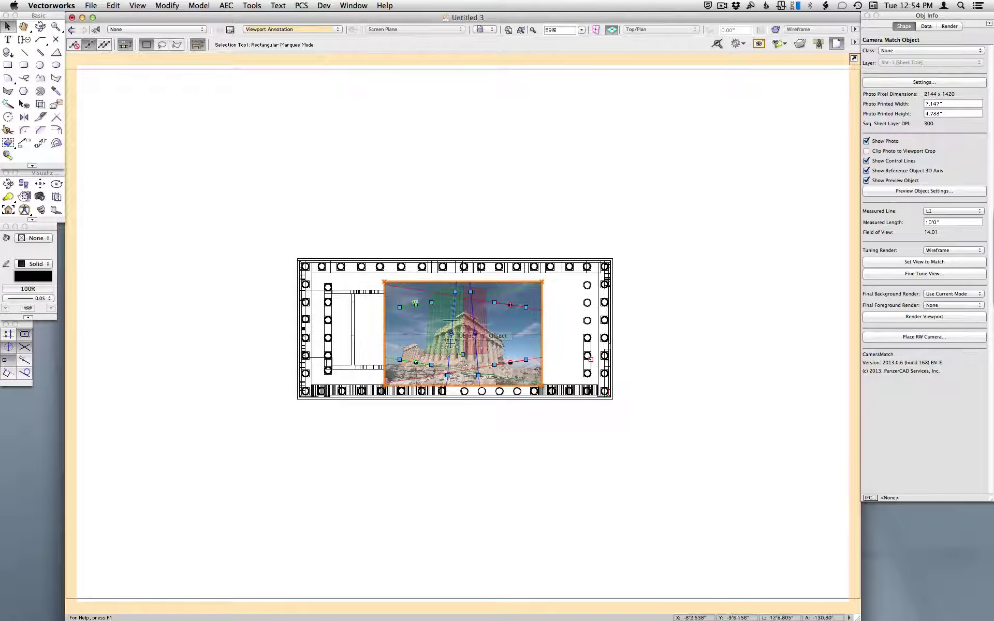
Set the CameraMatch photo's printed height to 8" and return from the viewport annotations to the sheet layer.
{"action": "scroll", "coordinate": [451, 345], "scroll_direction": "up", "scroll_amount": 2}
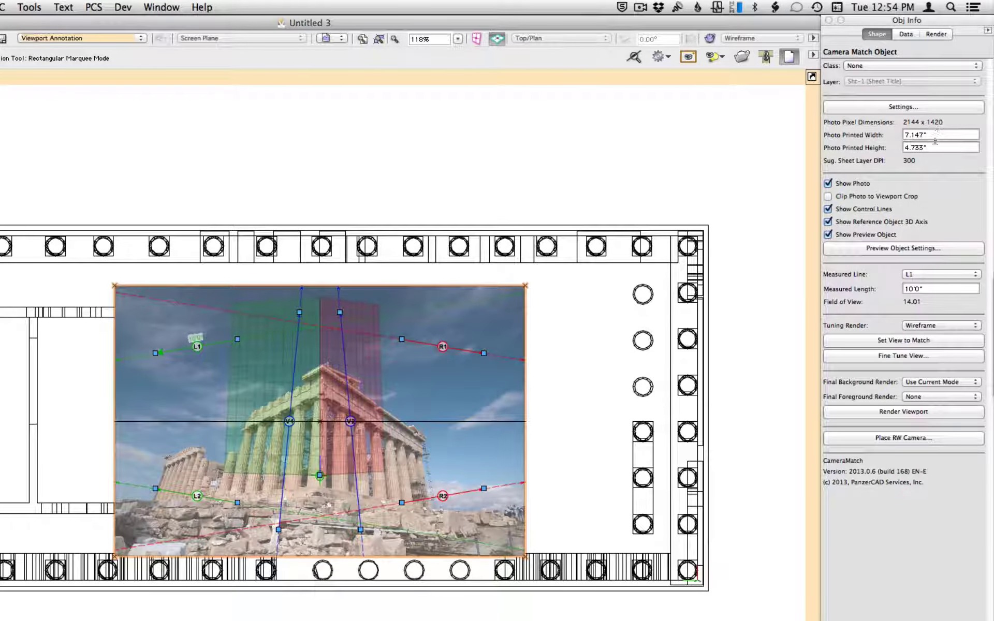
{"action": "left_click", "coordinate": [932, 146]}
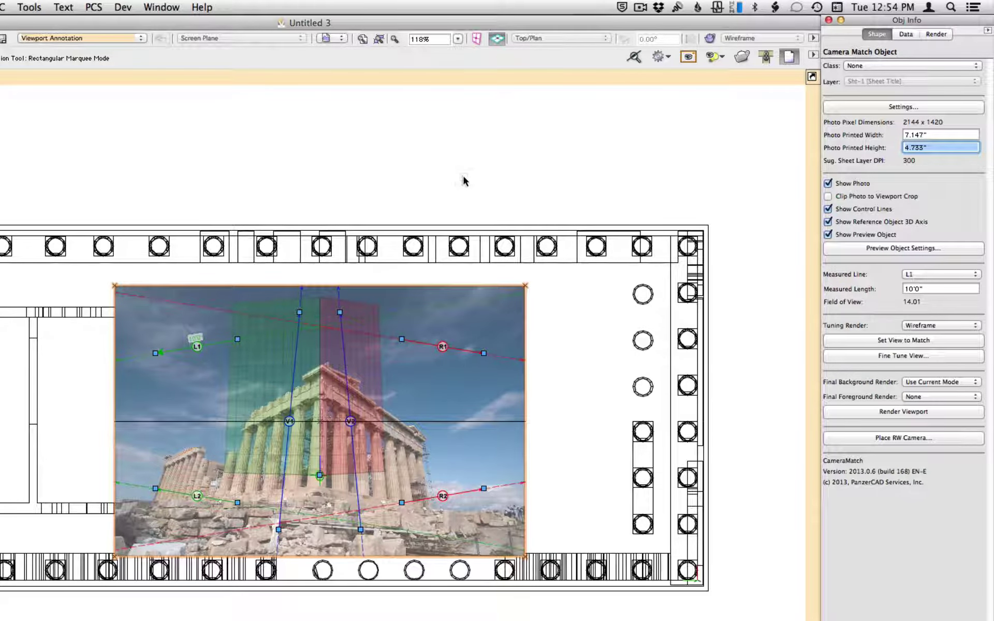
{"action": "type", "text": "8"}
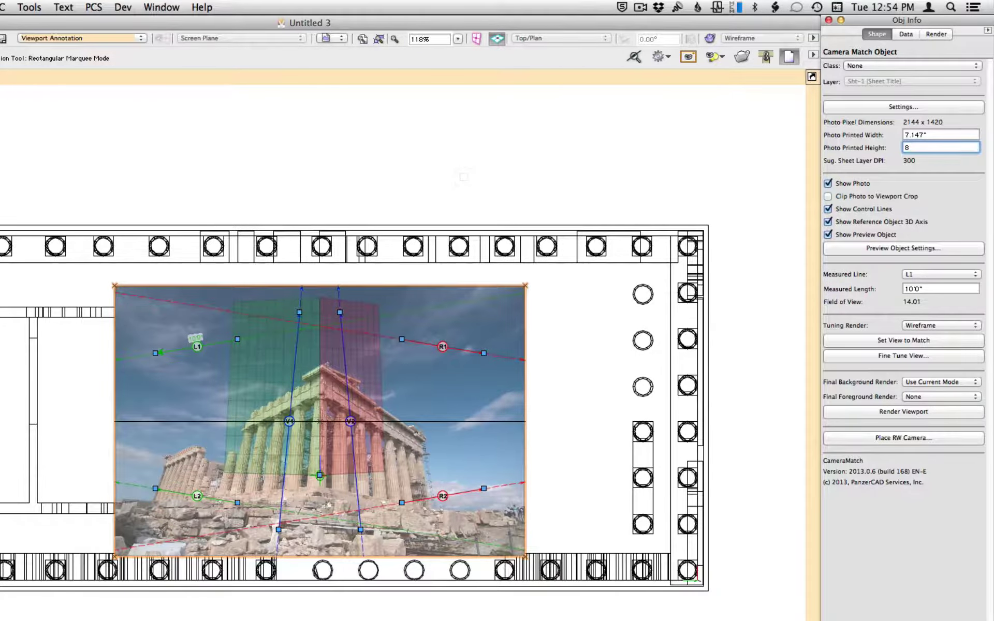
{"action": "key", "text": "Return"}
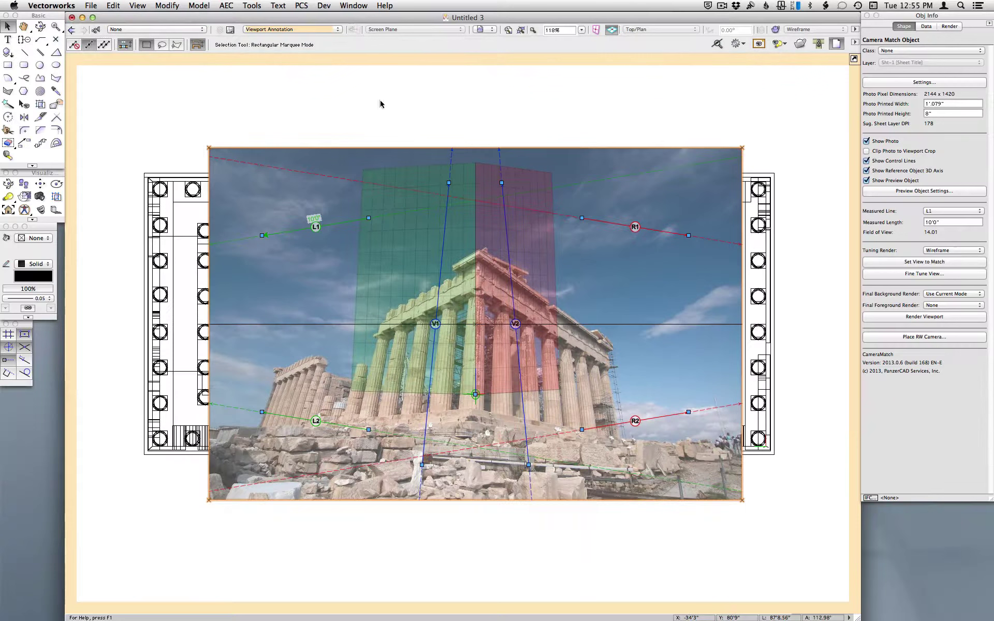
{"action": "left_click", "coordinate": [419, 119]}
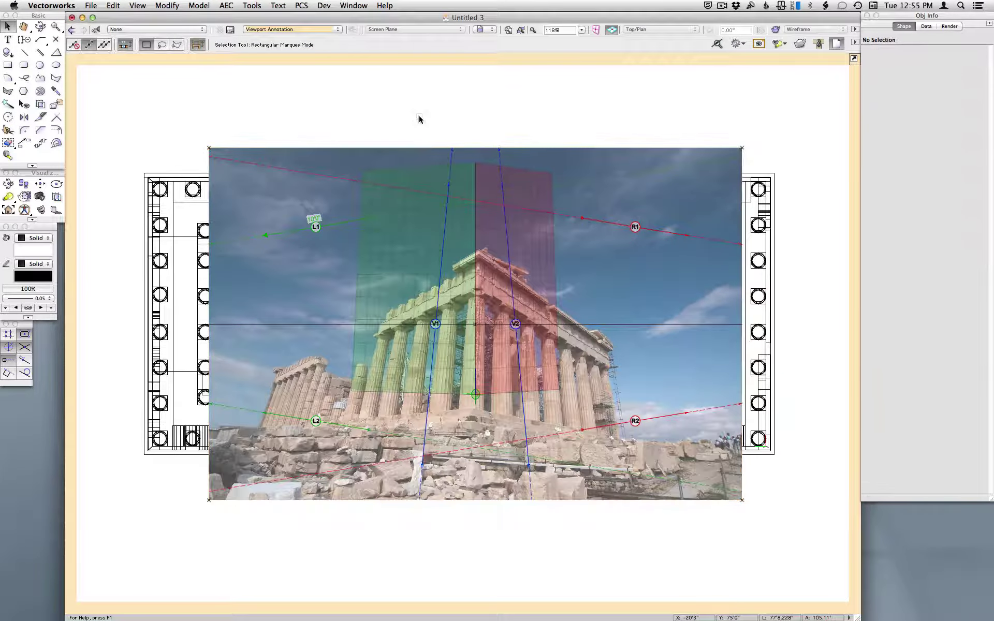
{"action": "key", "text": "super+bracketright"}
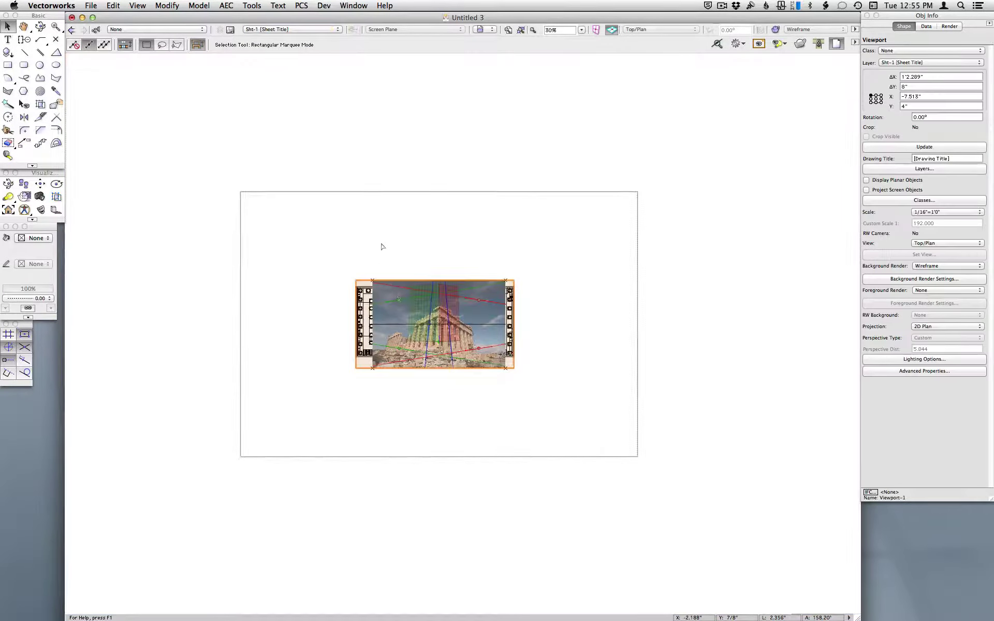
{"action": "left_click", "coordinate": [122, 60]}
Set the sheet's page setup to the EPSON WF-7520 Series printer with US Letter Borderless paper in landscape orientation.
{"action": "left_click", "coordinate": [90, 5]}
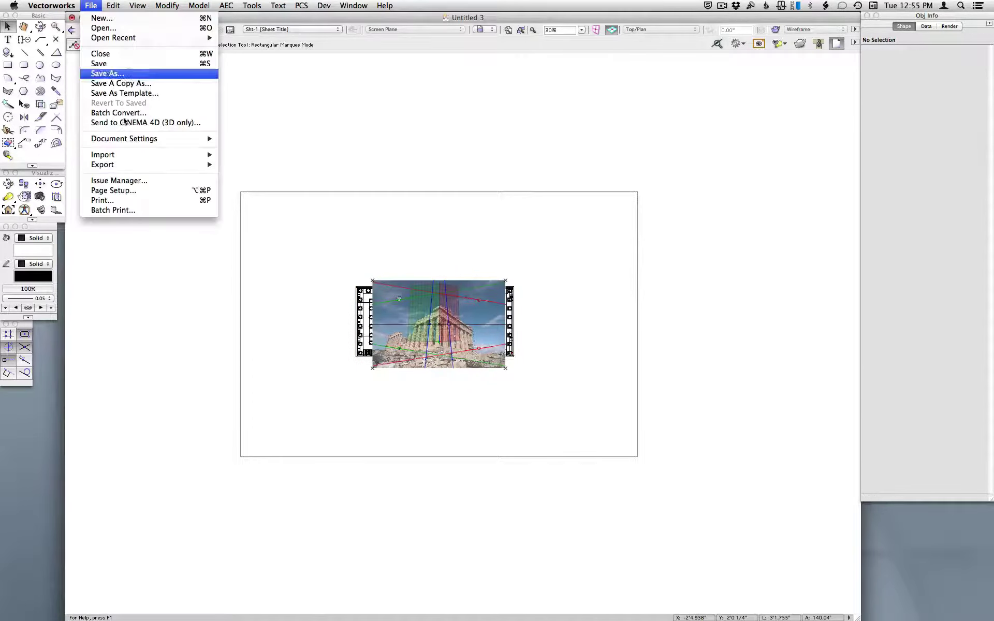
{"action": "left_click", "coordinate": [150, 191]}
{"action": "left_click", "coordinate": [640, 239]}
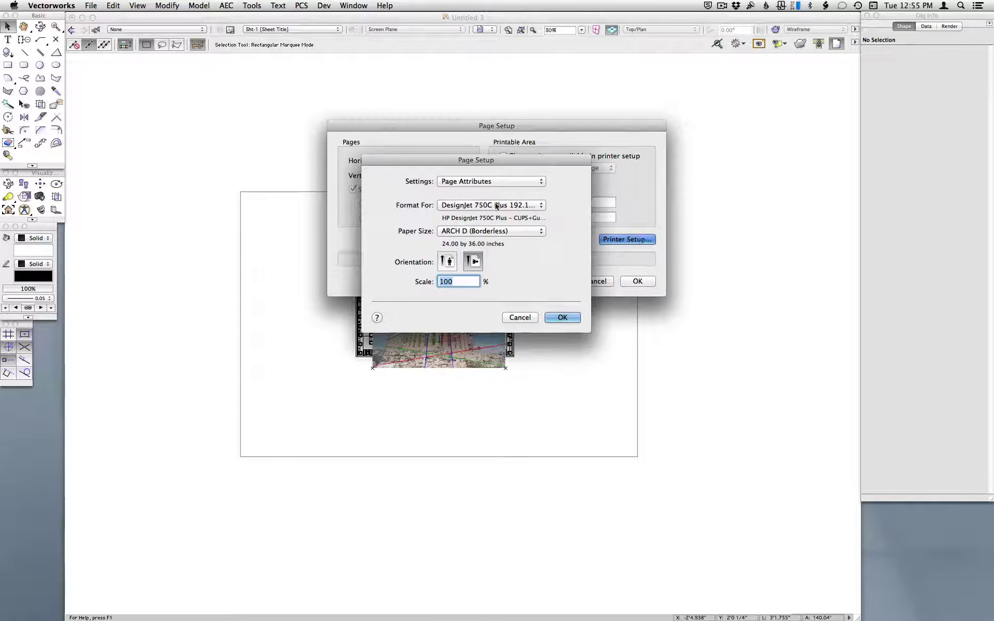
{"action": "left_click", "coordinate": [496, 206]}
{"action": "left_click", "coordinate": [487, 231]}
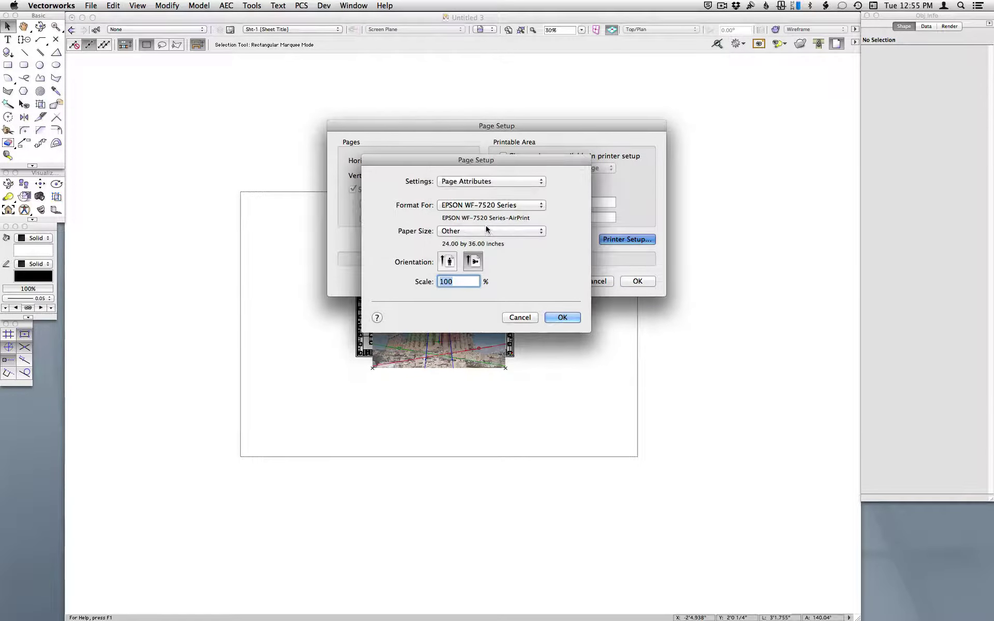
{"action": "left_click", "coordinate": [487, 231]}
{"action": "mouse_move", "coordinate": [492, 6]}
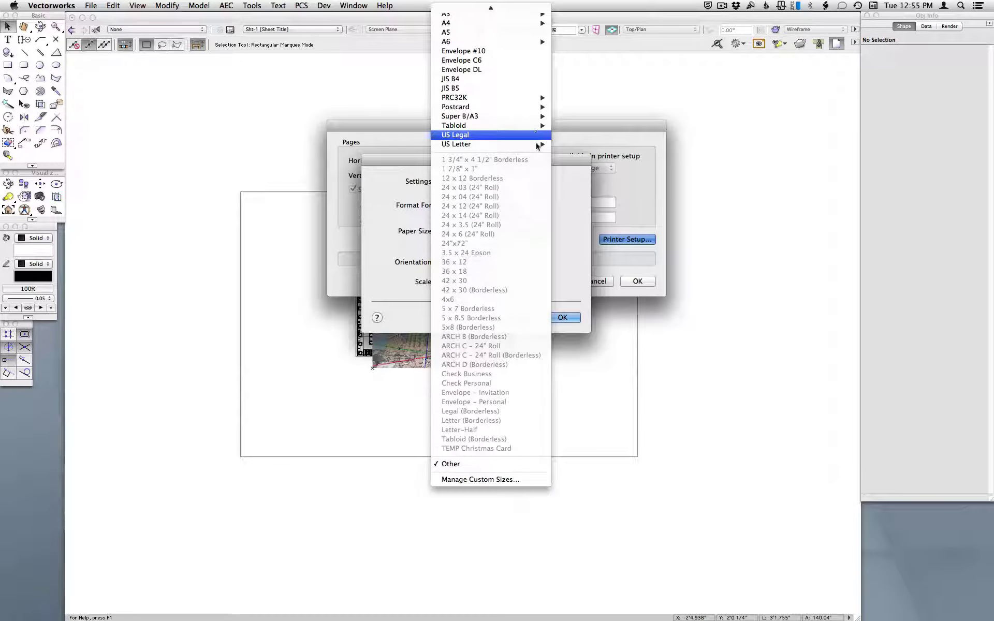
{"action": "mouse_move", "coordinate": [538, 146]}
{"action": "left_click", "coordinate": [589, 154]}
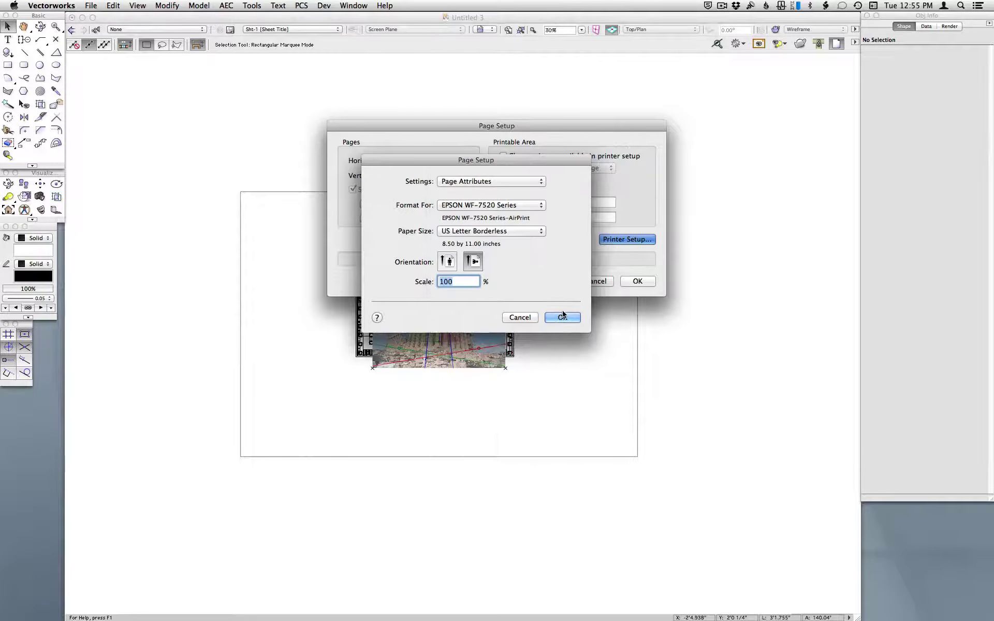
{"action": "left_click", "coordinate": [563, 318]}
{"action": "left_click", "coordinate": [638, 281]}
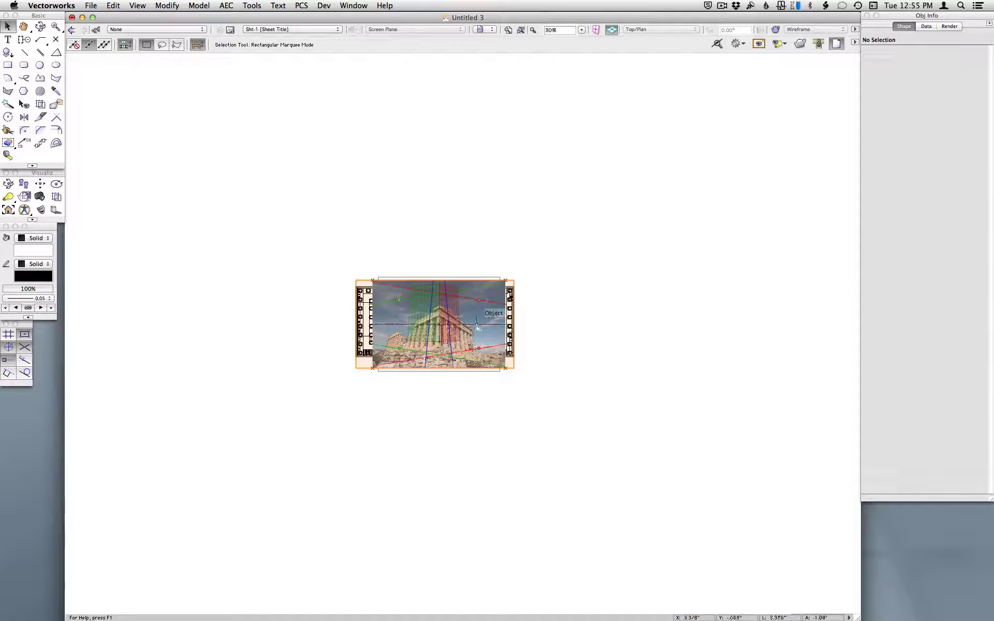
Reopen the viewport's annotations for editing and select the CameraMatch object.
{"action": "key", "text": "super+4"}
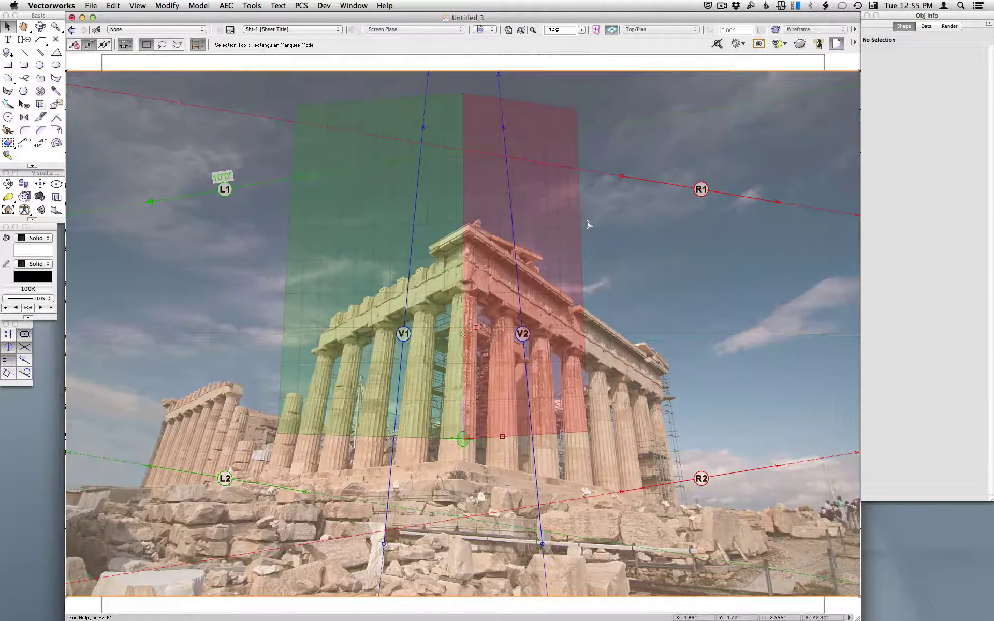
{"action": "double_click", "coordinate": [588, 224]}
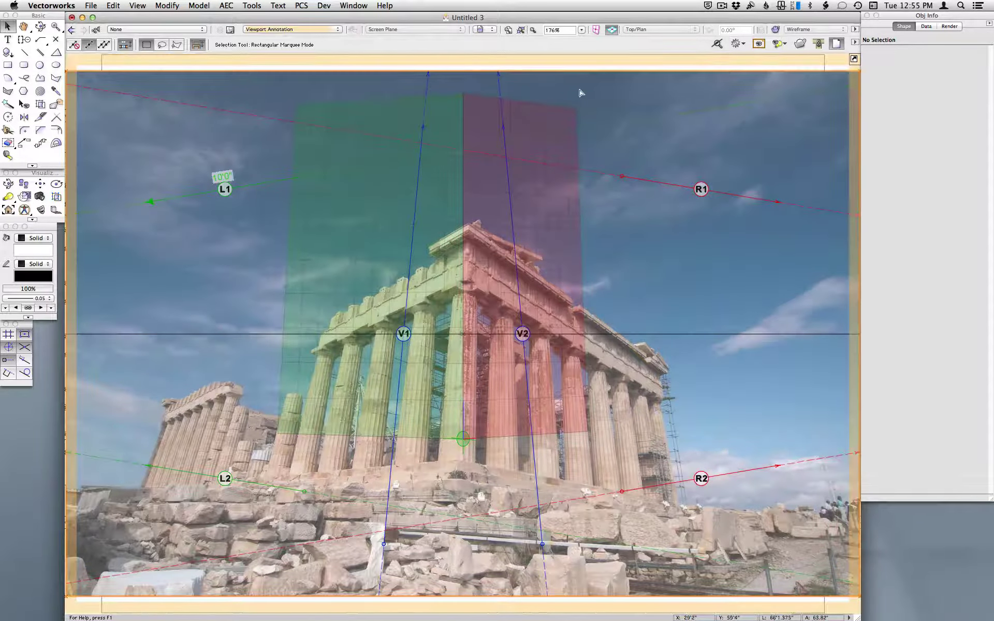
{"action": "left_click", "coordinate": [481, 88]}
{"action": "scroll", "coordinate": [437, 97], "scroll_direction": "down", "scroll_amount": 2}
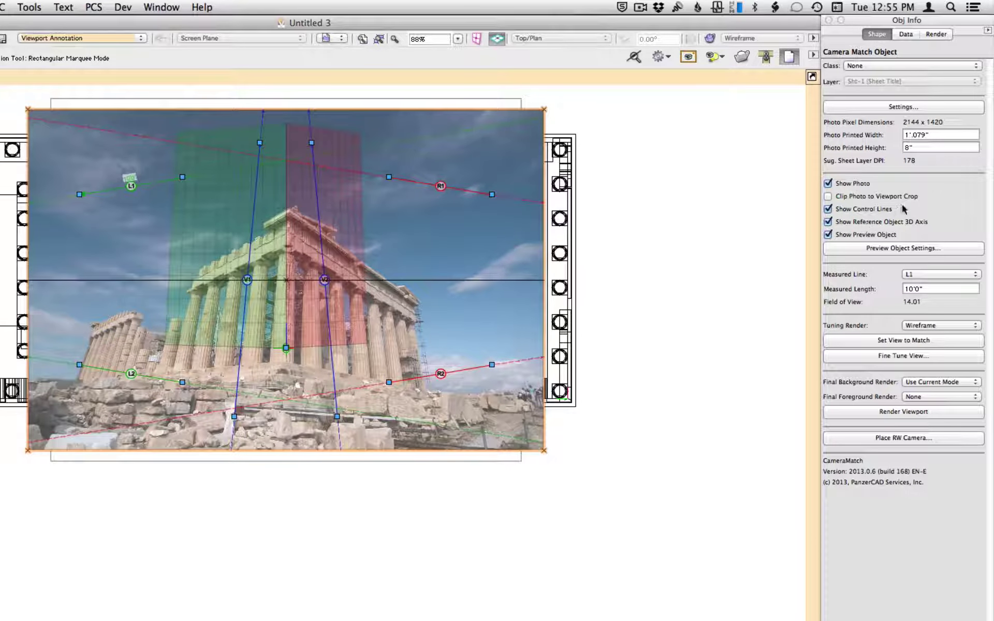
Review the CameraMatch object's photo, reference object and extension line style settings, leaving them as they are.
{"action": "left_click", "coordinate": [885, 107]}
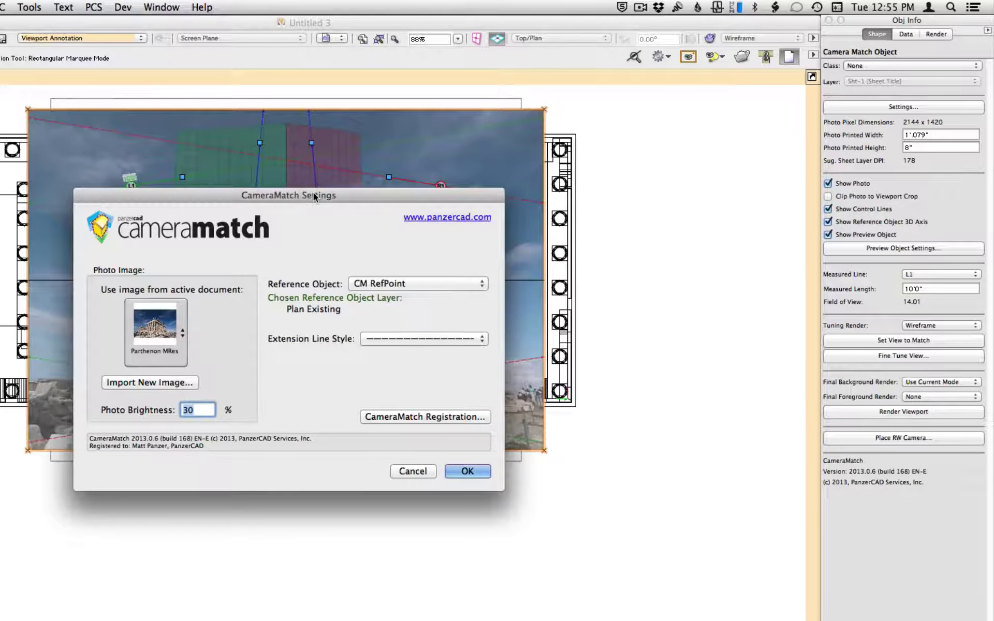
{"action": "left_click_drag", "start_coordinate": [313, 192], "coordinate": [316, 191]}
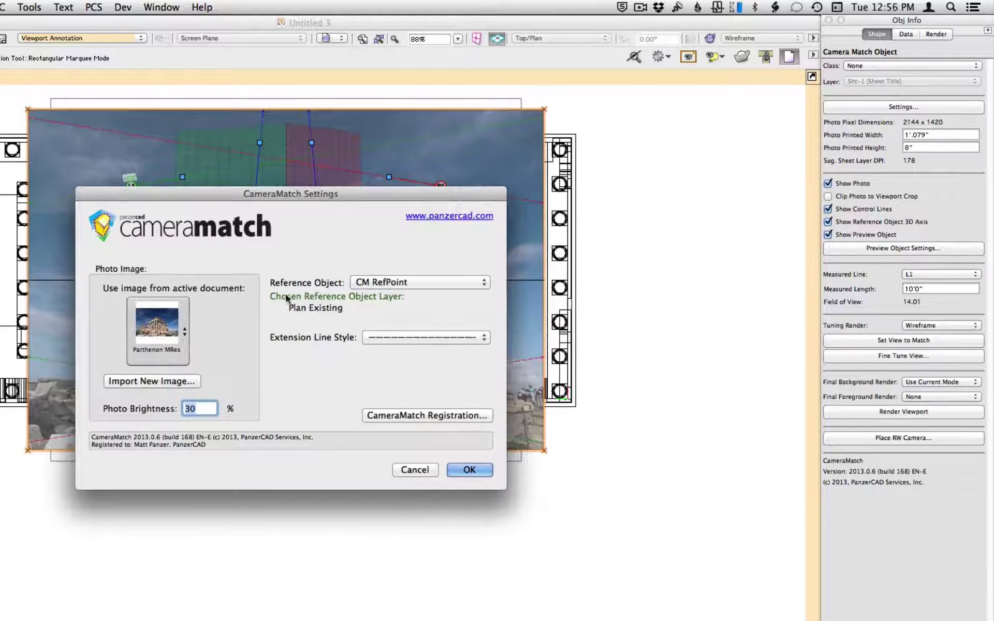
{"action": "left_click", "coordinate": [414, 469]}
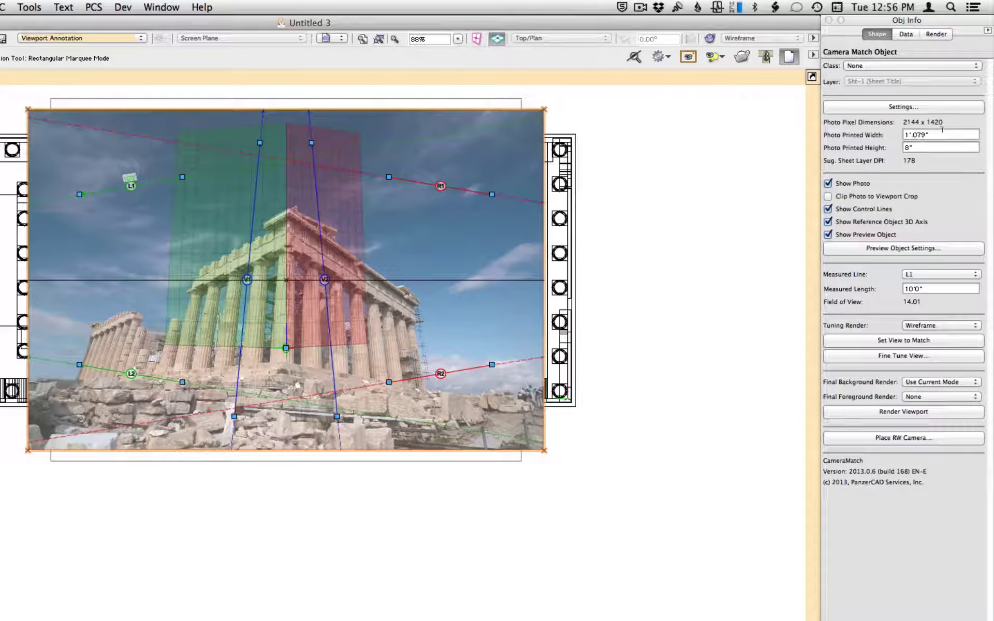
Try a printed width of 11" for the photo, and set its printed height back to 8".
{"action": "left_click", "coordinate": [942, 133]}
{"action": "type", "text": "11"}
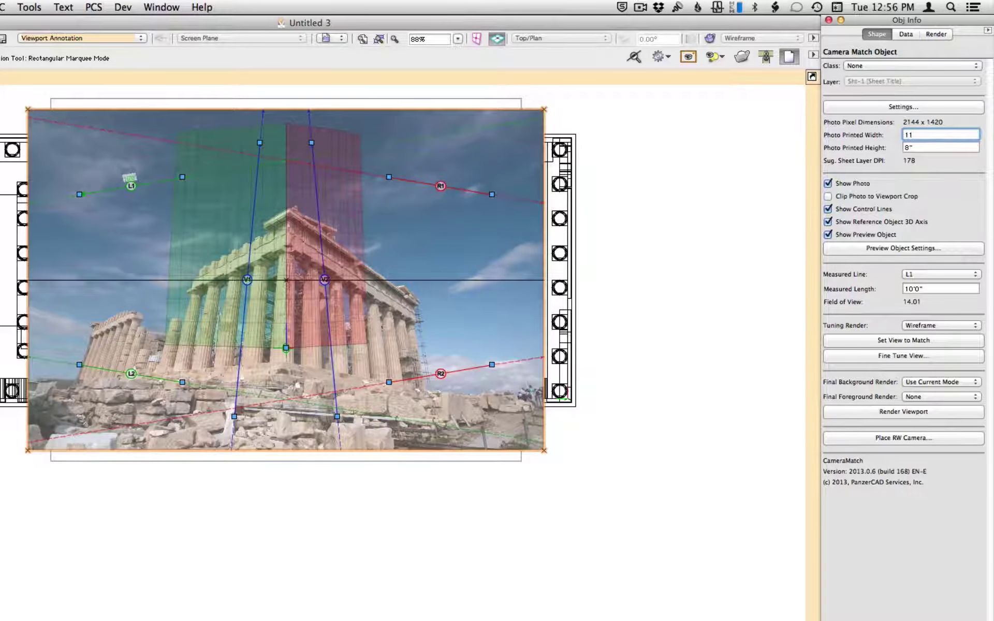
{"action": "key", "text": "Return"}
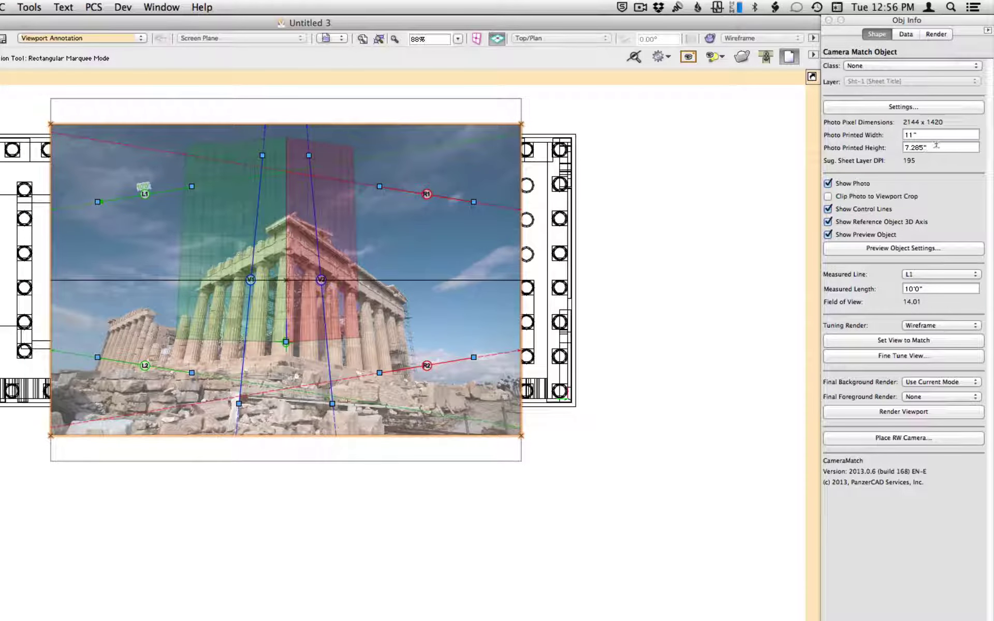
{"action": "double_click", "coordinate": [936, 146]}
{"action": "type", "text": "8"}
{"action": "key", "text": "Return"}
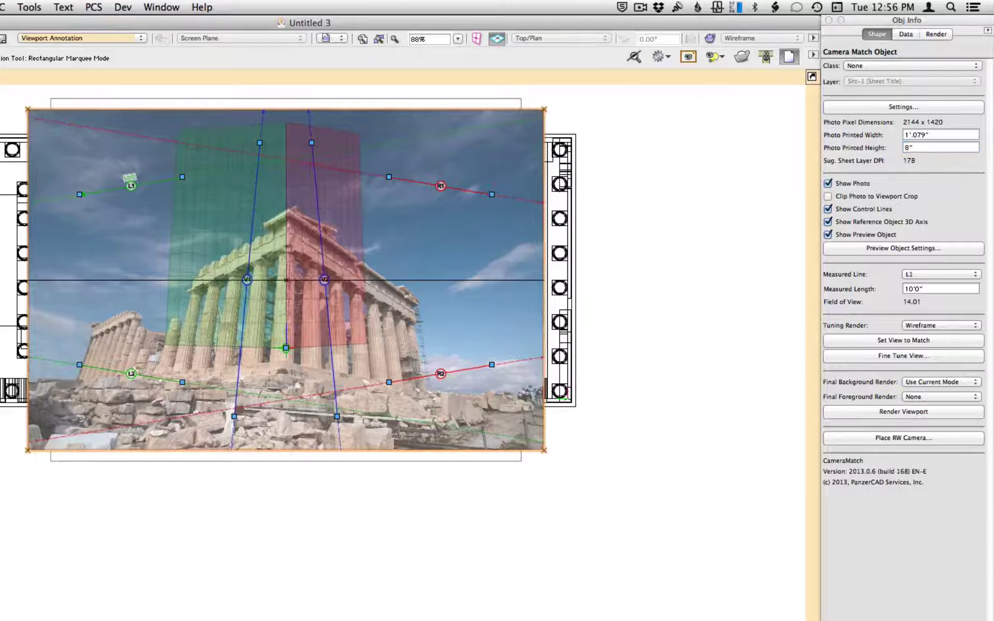
Hide the CameraMatch photo and show it again, keeping the control lines displayed.
{"action": "left_click", "coordinate": [847, 185]}
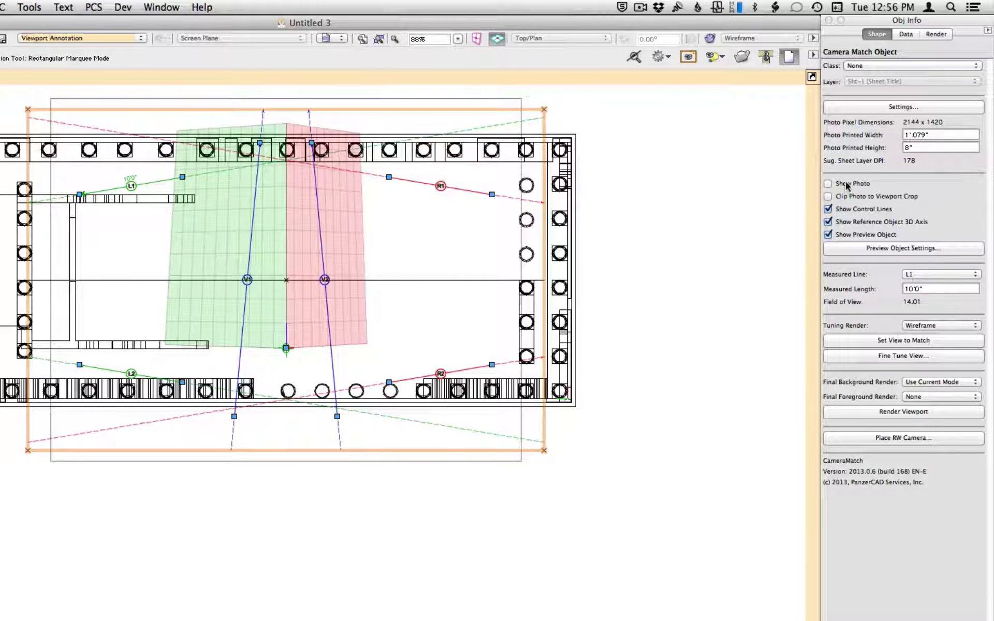
{"action": "left_click", "coordinate": [847, 185]}
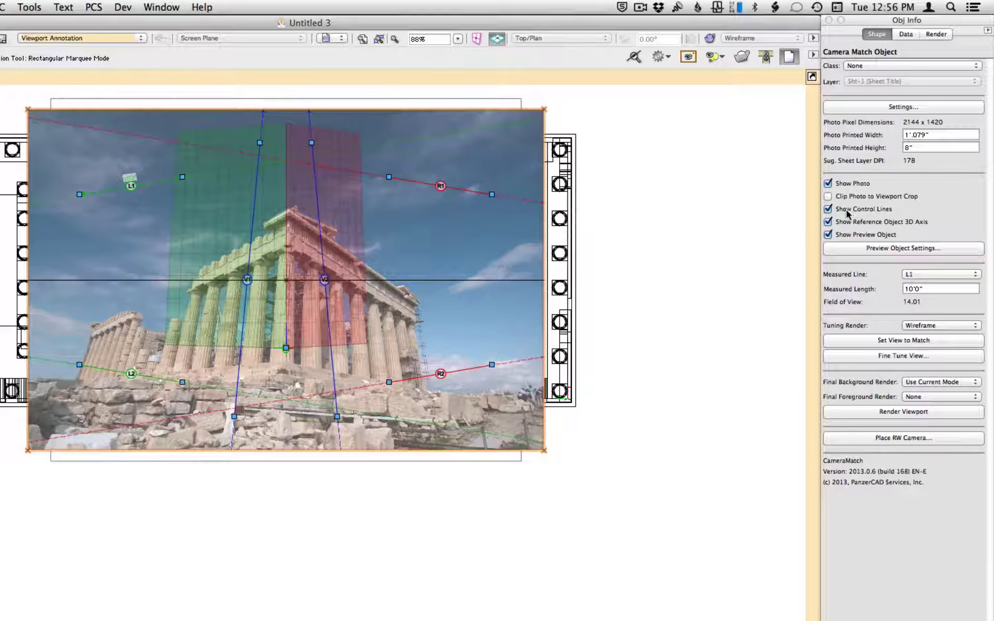
{"action": "left_click", "coordinate": [847, 209]}
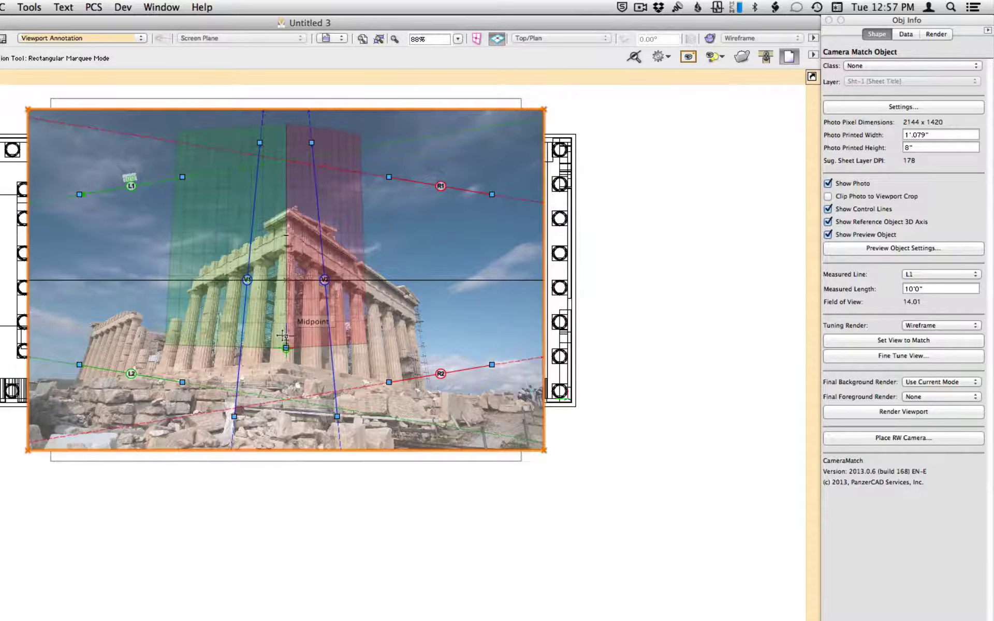
Examine the reference point at the temple's corner column in the photo and the corresponding building corner in the plan.
{"action": "scroll", "coordinate": [283, 338], "scroll_direction": "up", "scroll_amount": 1}
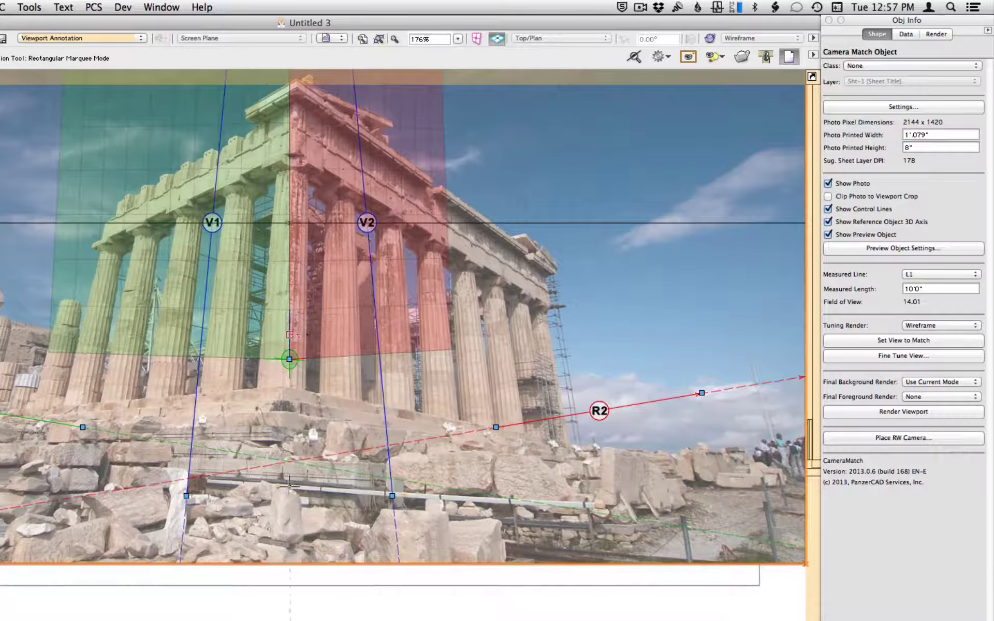
{"action": "scroll", "coordinate": [290, 486], "scroll_direction": "down", "scroll_amount": 1}
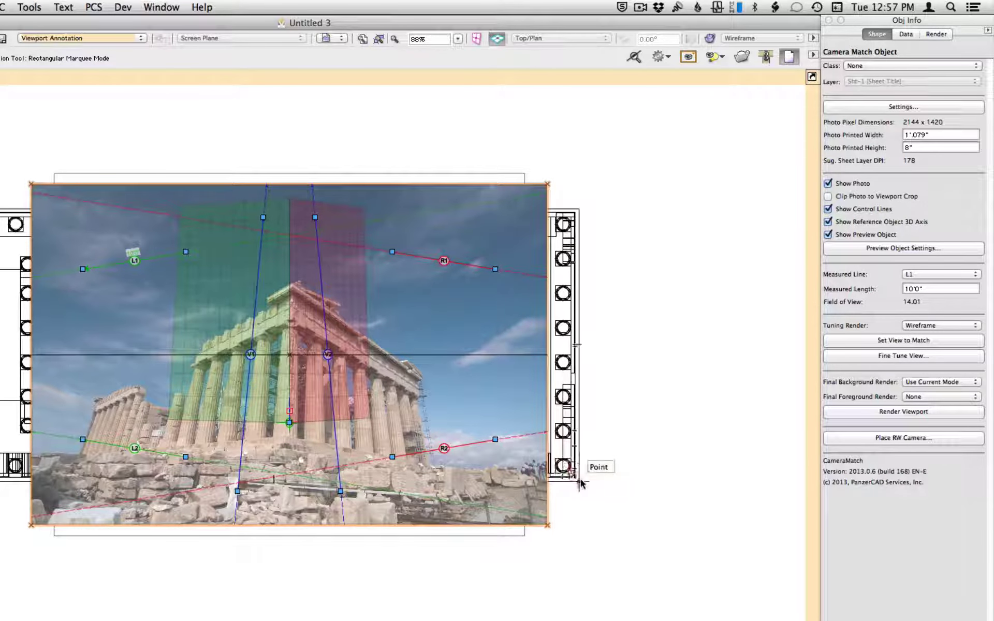
{"action": "scroll", "coordinate": [574, 475], "scroll_direction": "up", "scroll_amount": 1}
{"action": "left_click", "coordinate": [579, 482]}
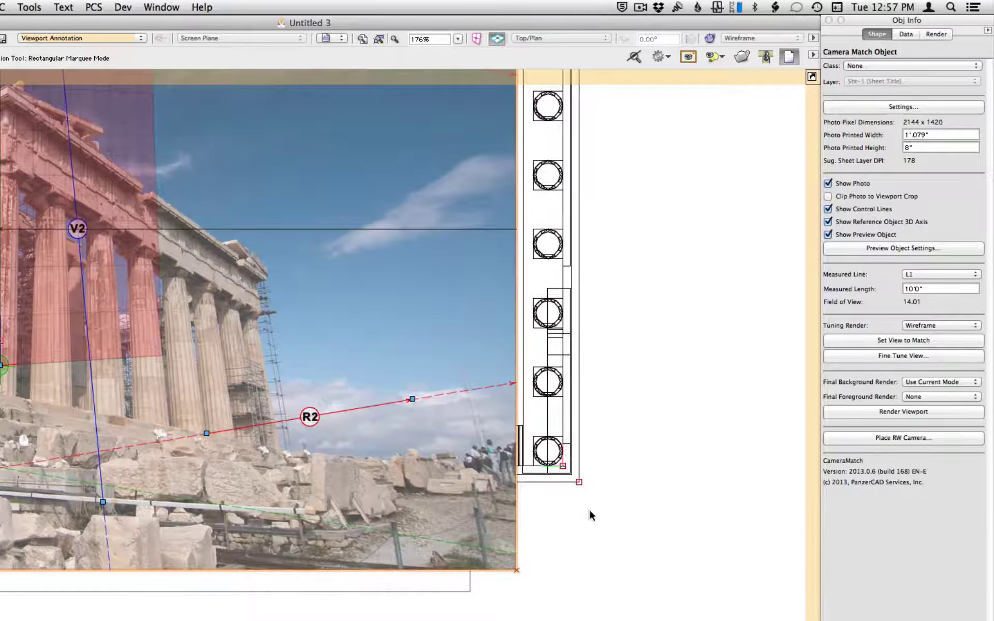
{"action": "scroll", "coordinate": [593, 519], "scroll_direction": "down", "scroll_amount": 1}
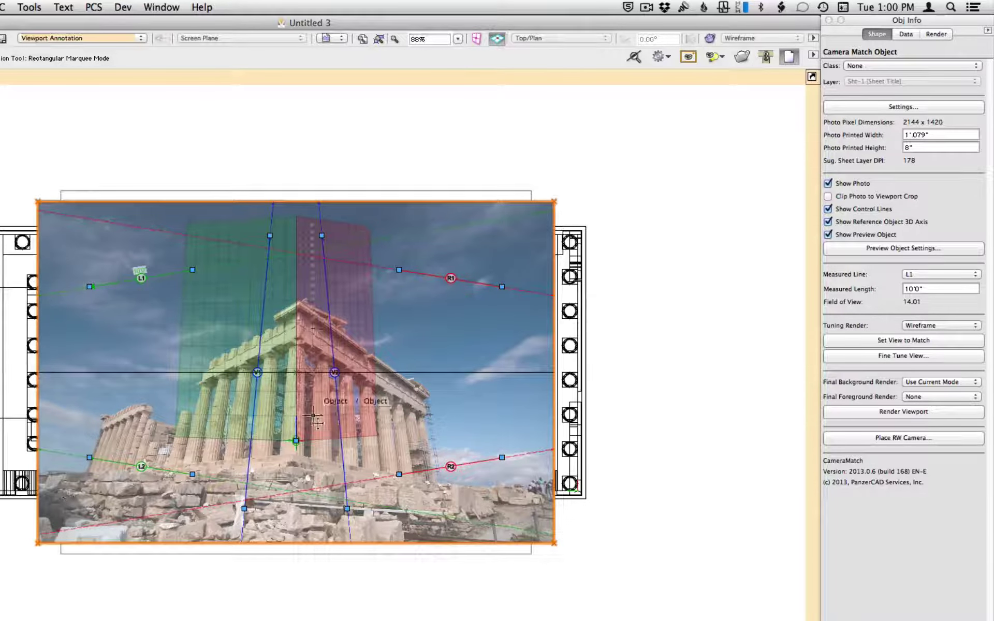
In the preview object settings, remove the cube constraint and set the left plane length to 222'7.
{"action": "scroll", "coordinate": [312, 386], "scroll_direction": "up", "scroll_amount": 2}
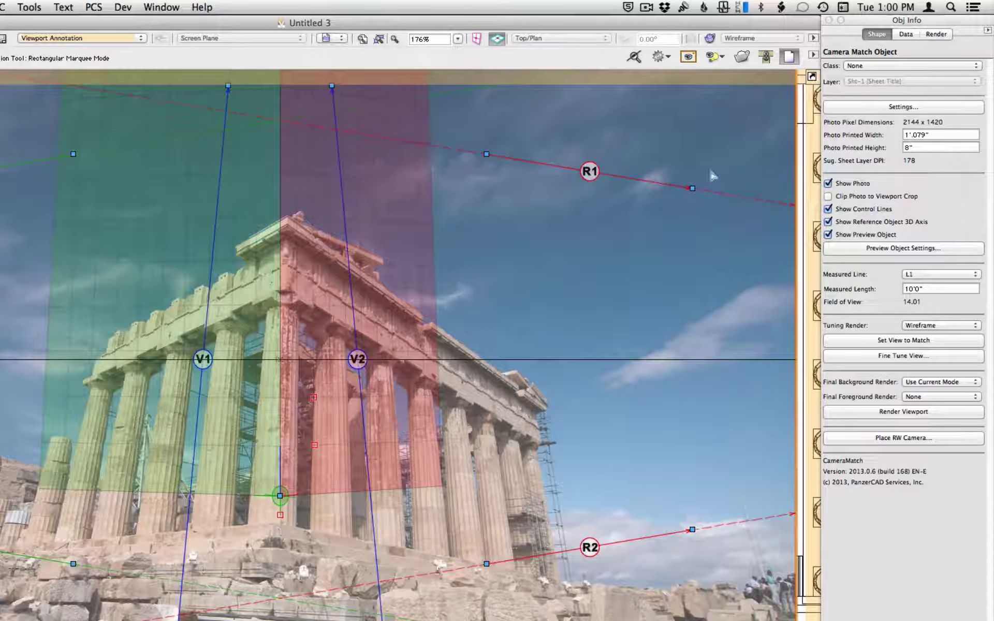
{"action": "left_click", "coordinate": [878, 249]}
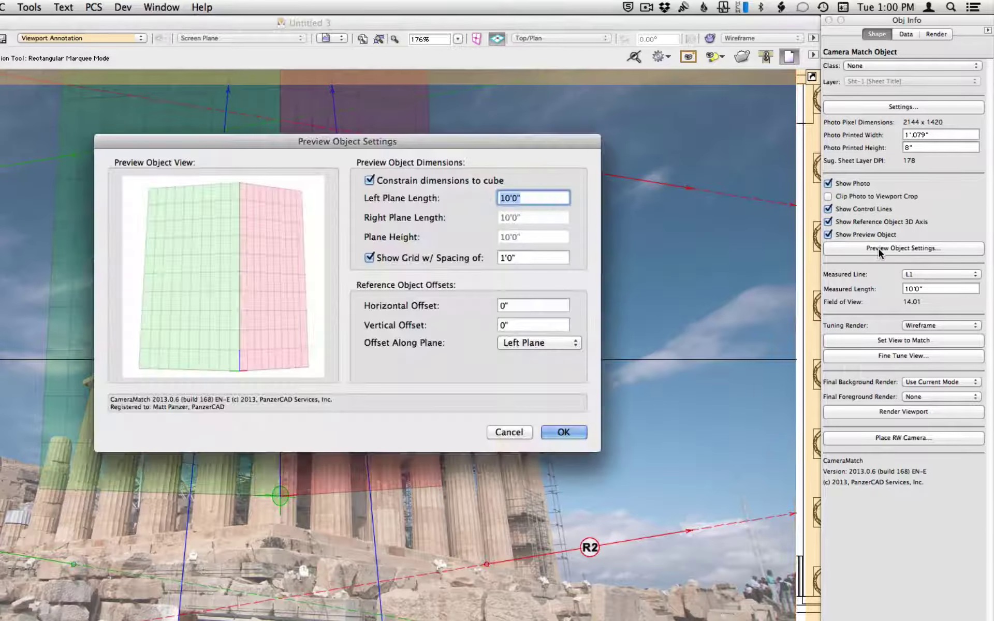
{"action": "left_click", "coordinate": [372, 180]}
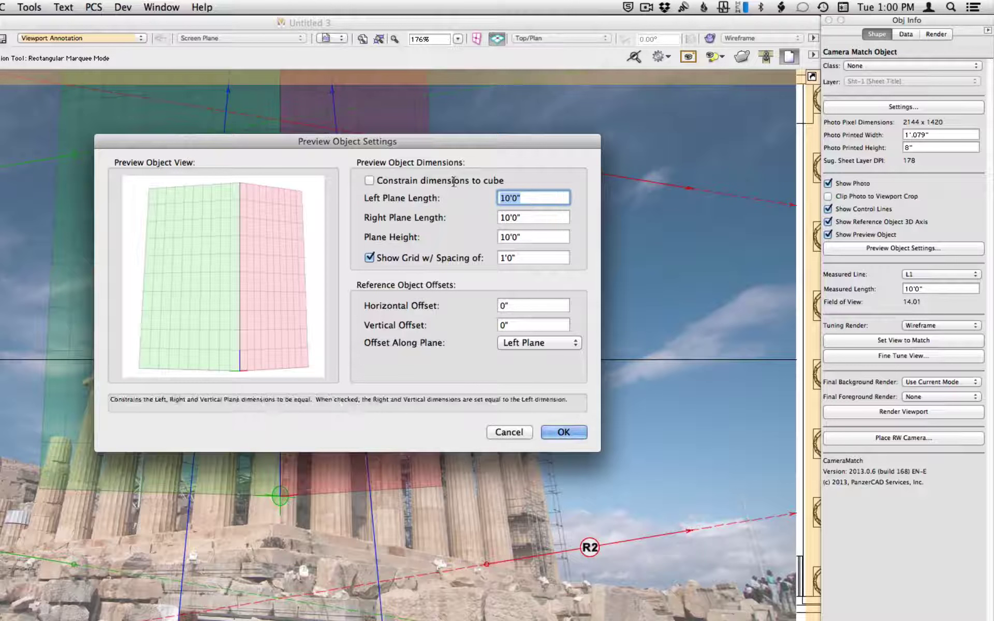
{"action": "type", "text": "222"}
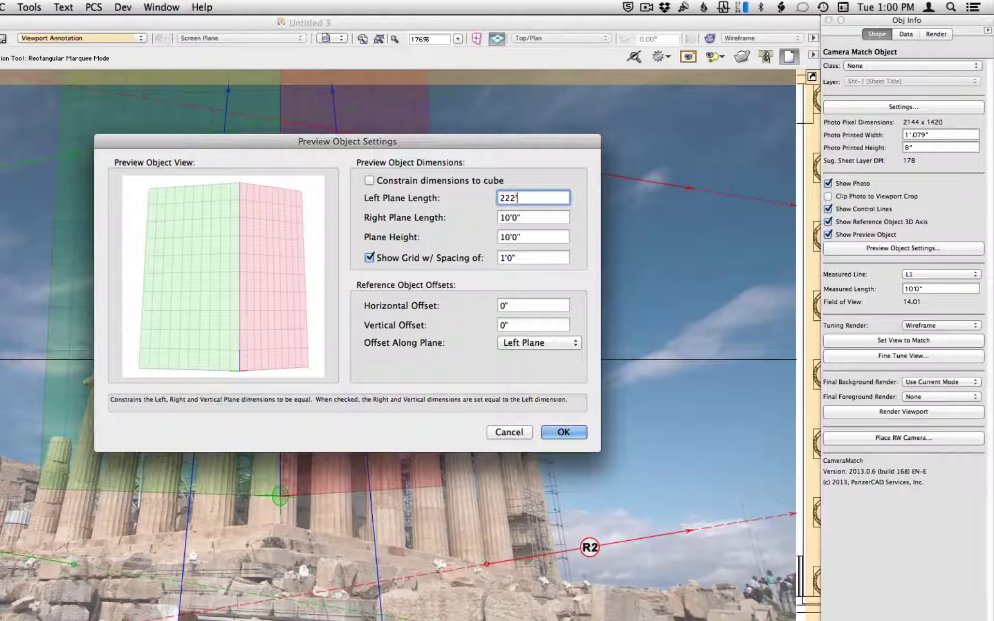
{"action": "type", "text": "'7"}
{"action": "key", "text": "Tab"}
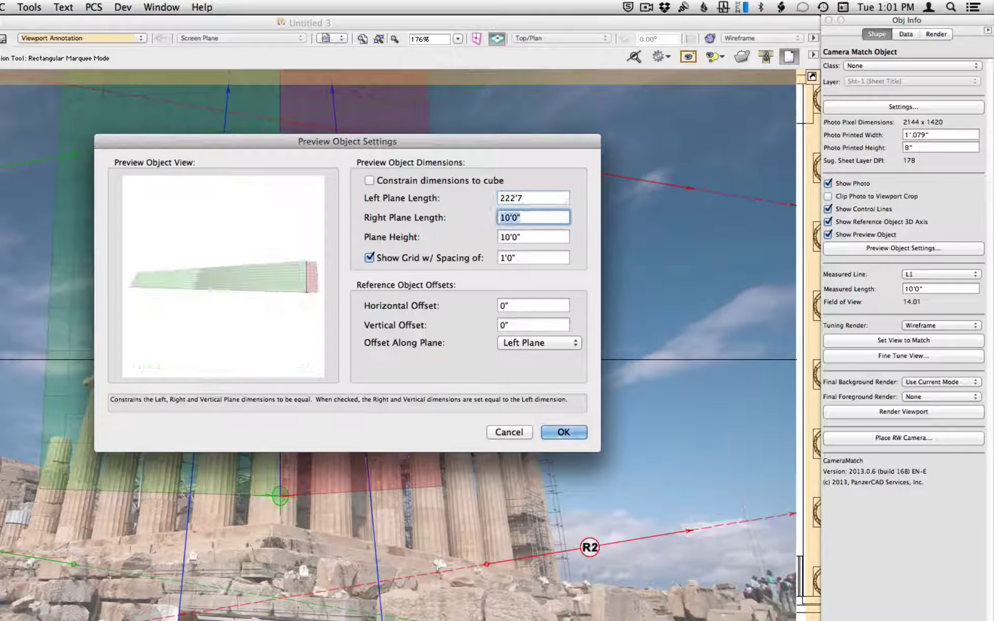
Set the preview object's right plane length to 96' and its plane height to 32'5.
{"action": "type", "text": "96"}
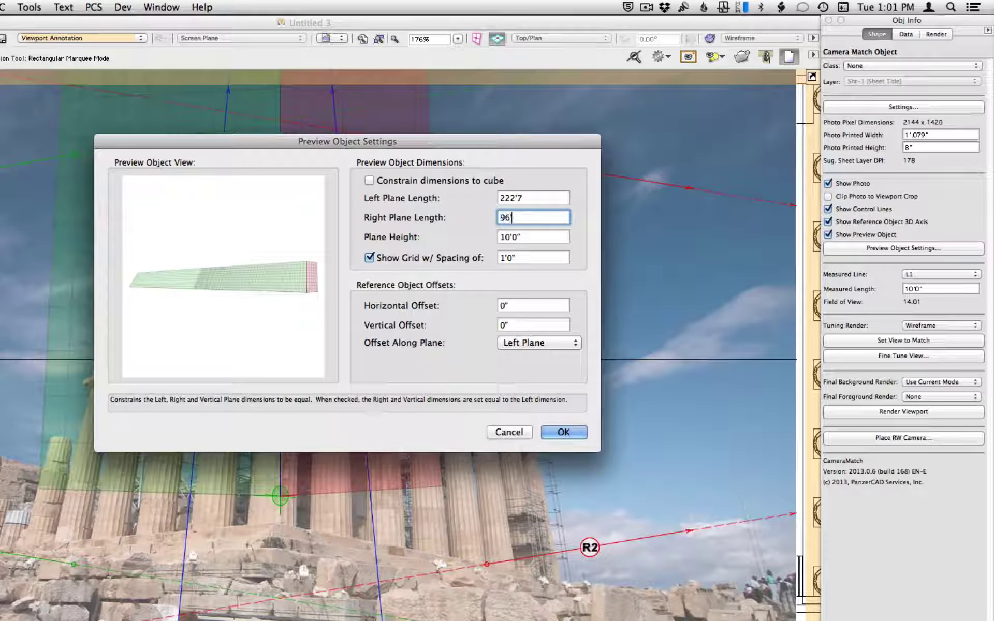
{"action": "type", "text": "'"}
{"action": "key", "text": "Tab"}
{"action": "type", "text": "3"}
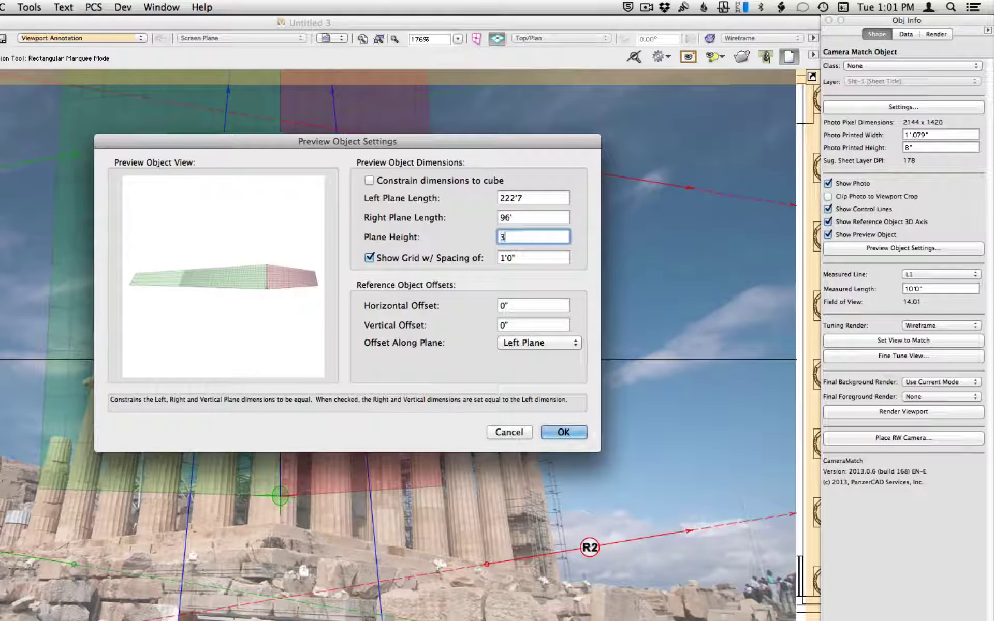
{"action": "type", "text": "2"}
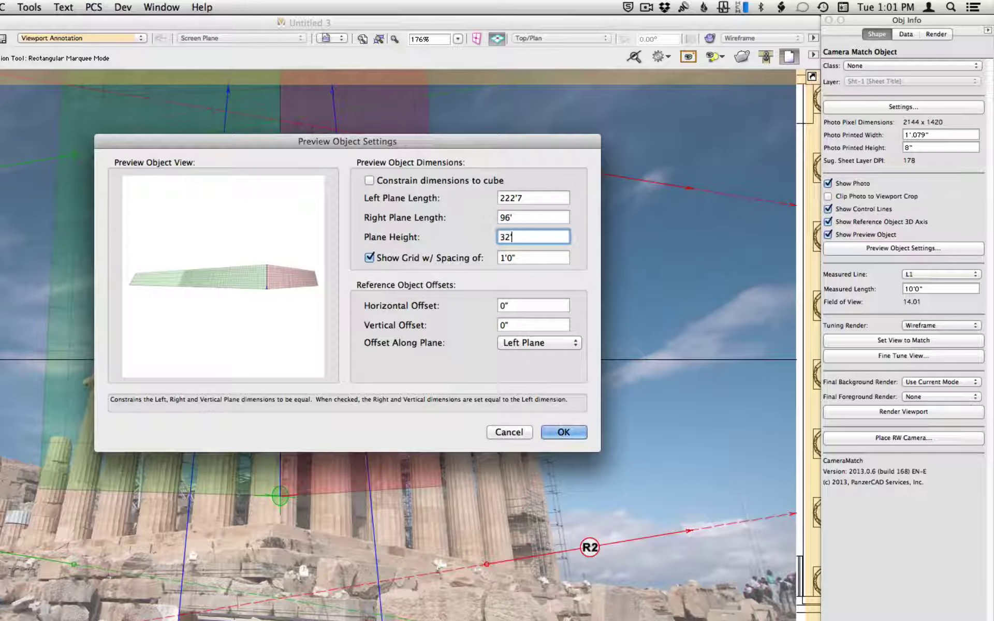
{"action": "type", "text": "'5"}
{"action": "key", "text": "Tab"}
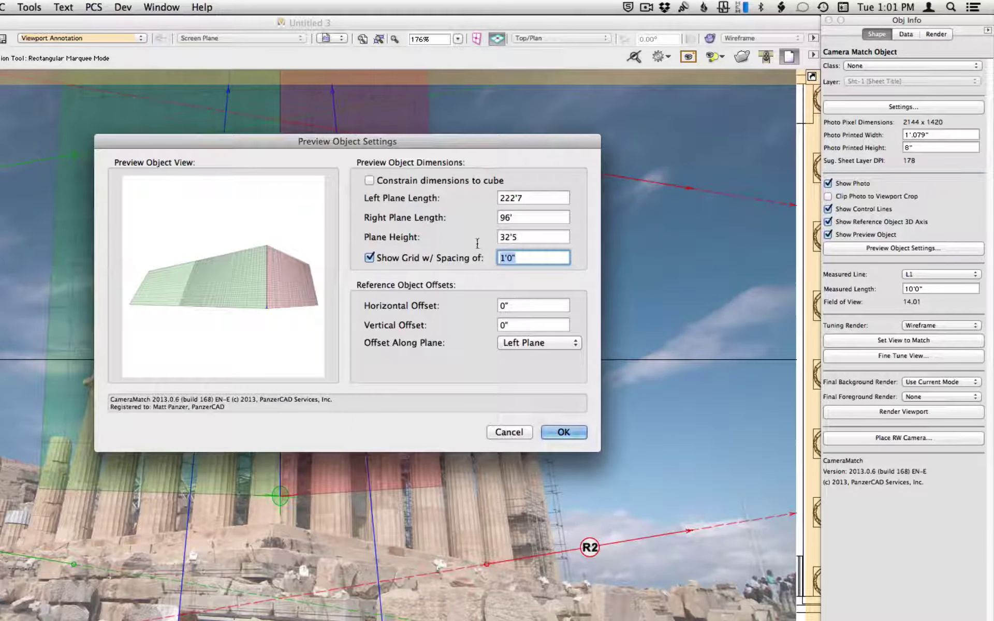
Set the preview object's grid spacing to 5' and accept the settings, keeping the reference object offsets at 0".
{"action": "type", "text": "5"}
{"action": "left_click", "coordinate": [533, 306]}
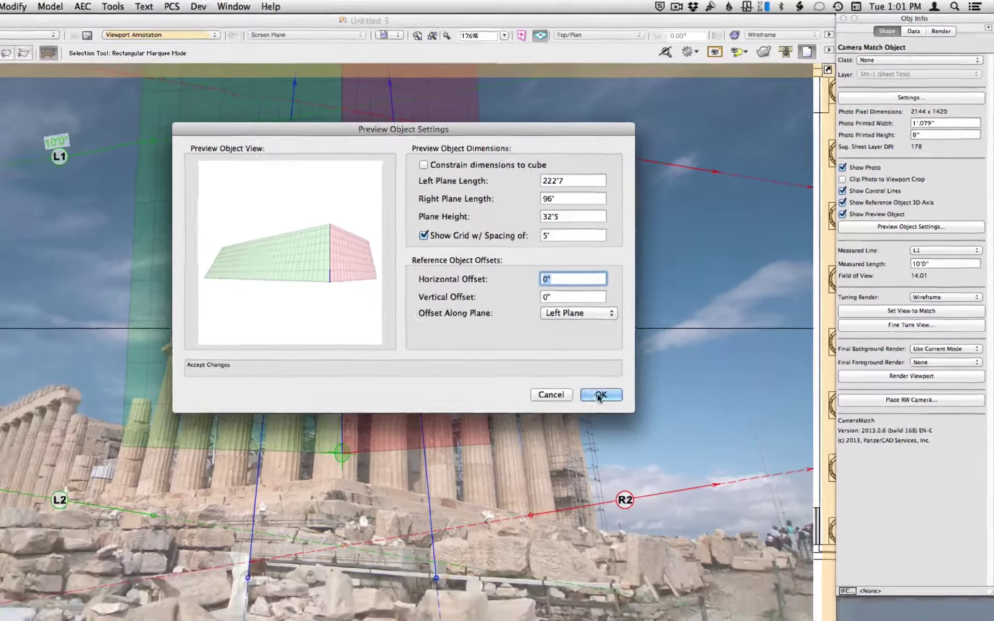
{"action": "left_click", "coordinate": [563, 434]}
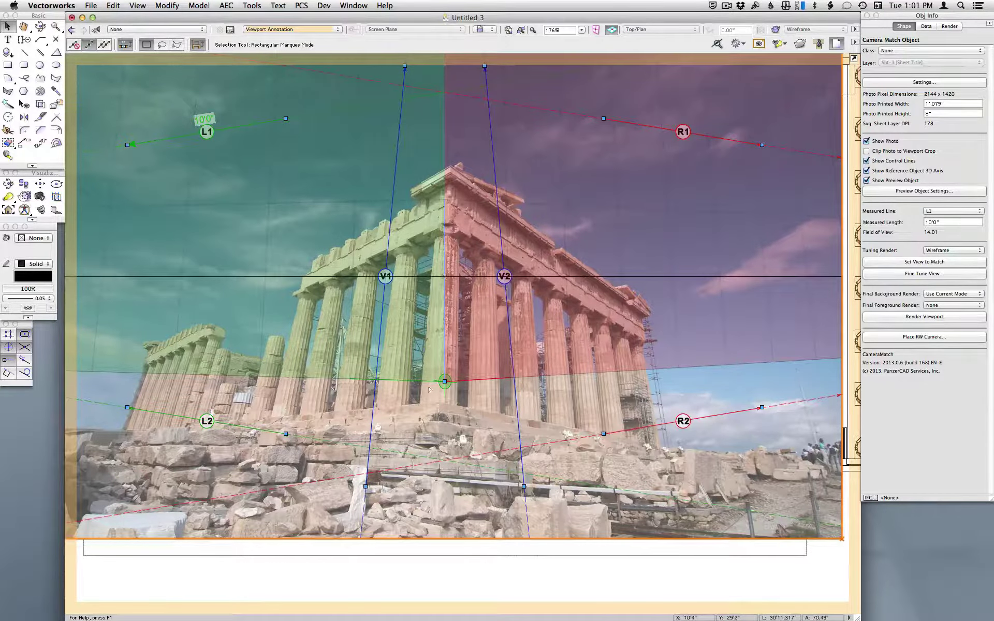
Move the CameraMatch reference point down to the platform corner at the base of the temple's corner column.
{"action": "key", "text": "super+4"}
{"action": "key", "text": "super+5"}
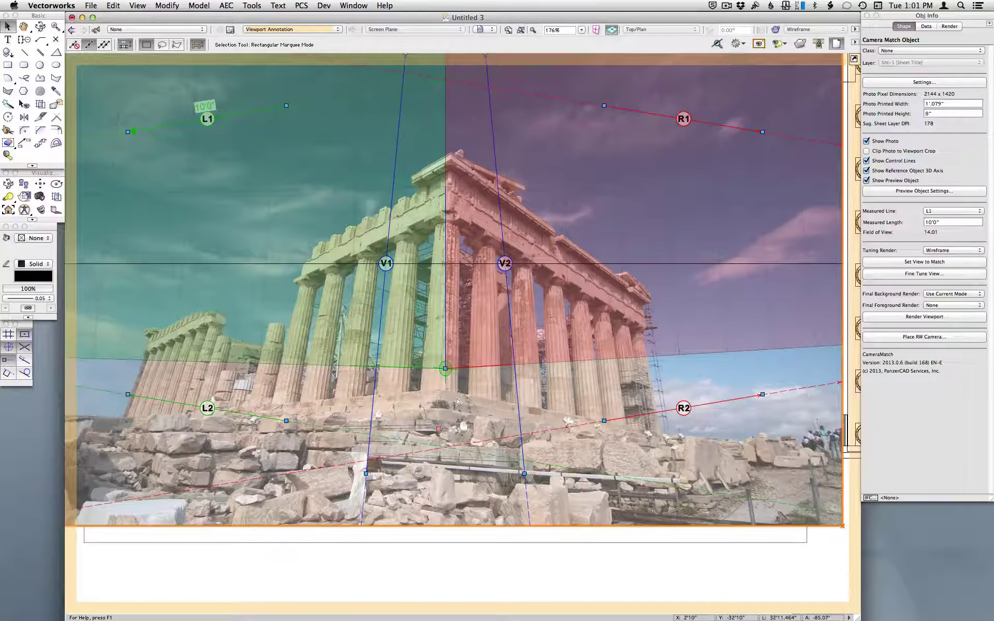
{"action": "scroll", "coordinate": [451, 400], "scroll_direction": "up", "scroll_amount": 2}
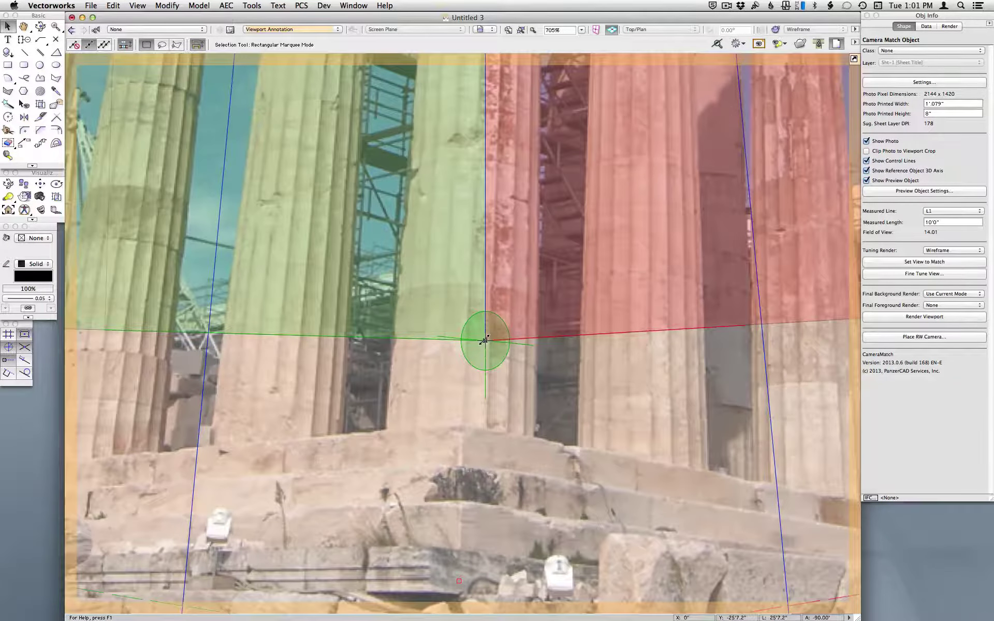
{"action": "left_click_drag", "start_coordinate": [485, 340], "coordinate": [459, 426]}
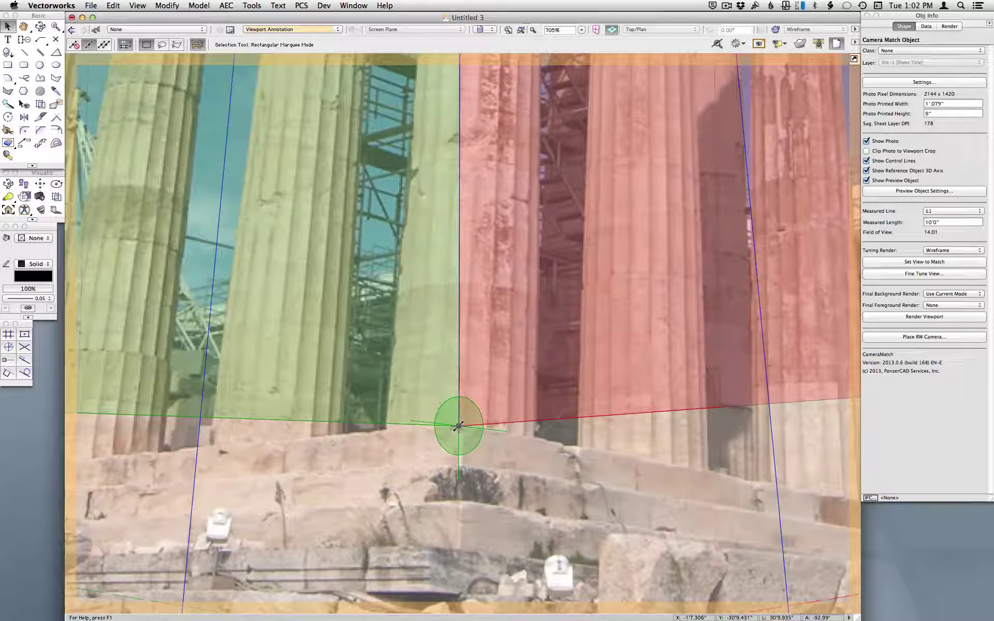
Align control line L1 with the horizontal edge above the left colonnade, from the far end to the near corner.
{"action": "scroll", "coordinate": [463, 477], "scroll_direction": "down", "scroll_amount": 2}
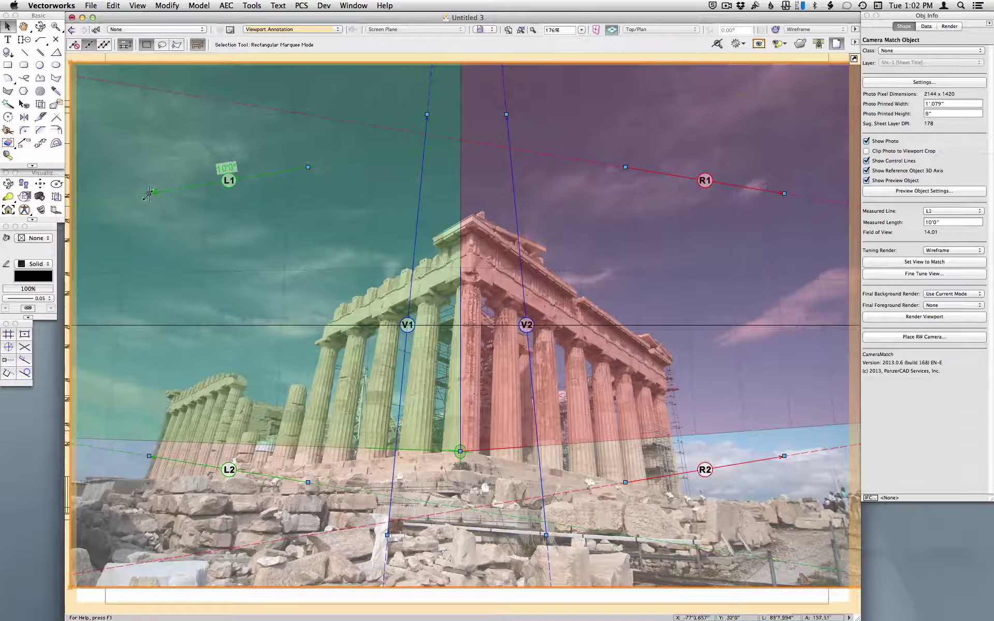
{"action": "mouse_move", "coordinate": [148, 193]}
{"action": "left_mouse_down"}
{"action": "mouse_move", "coordinate": [185, 392]}
{"action": "mouse_move", "coordinate": [175, 402]}
{"action": "left_mouse_up"}
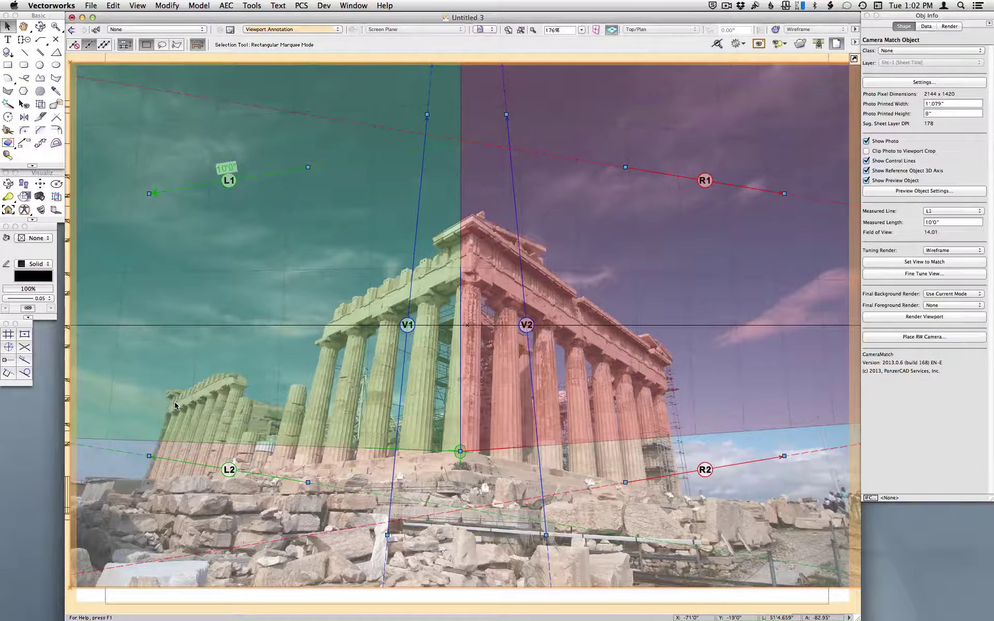
{"action": "mouse_move", "coordinate": [309, 168]}
{"action": "left_mouse_down"}
{"action": "mouse_move", "coordinate": [427, 267]}
{"action": "mouse_move", "coordinate": [451, 264]}
{"action": "left_mouse_up"}
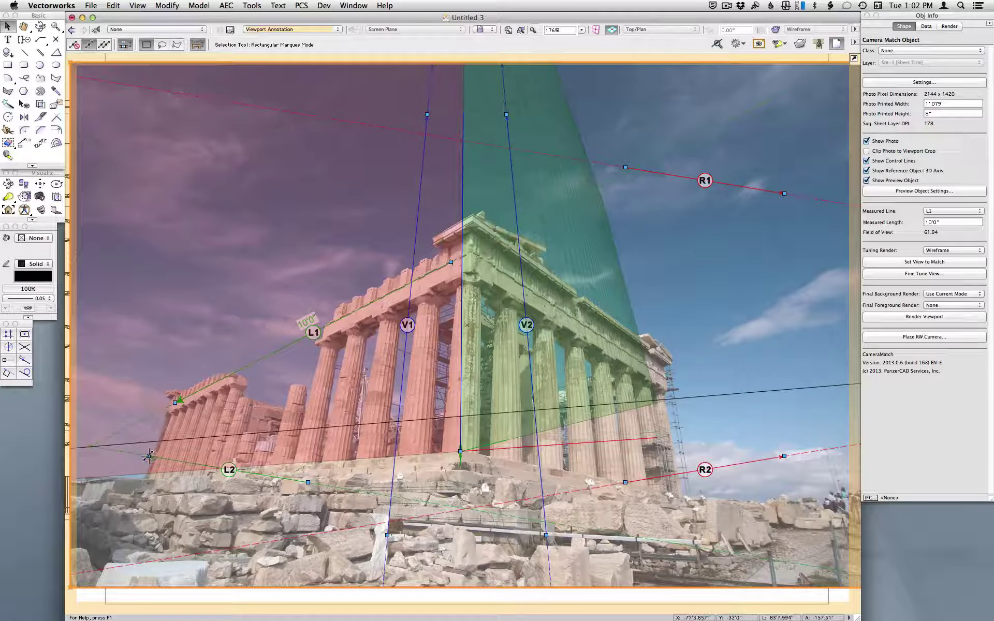
Hide the preview object and align control line L2 with the base of the left colonnade's columns.
{"action": "left_click_drag", "start_coordinate": [149, 456], "coordinate": [179, 475]}
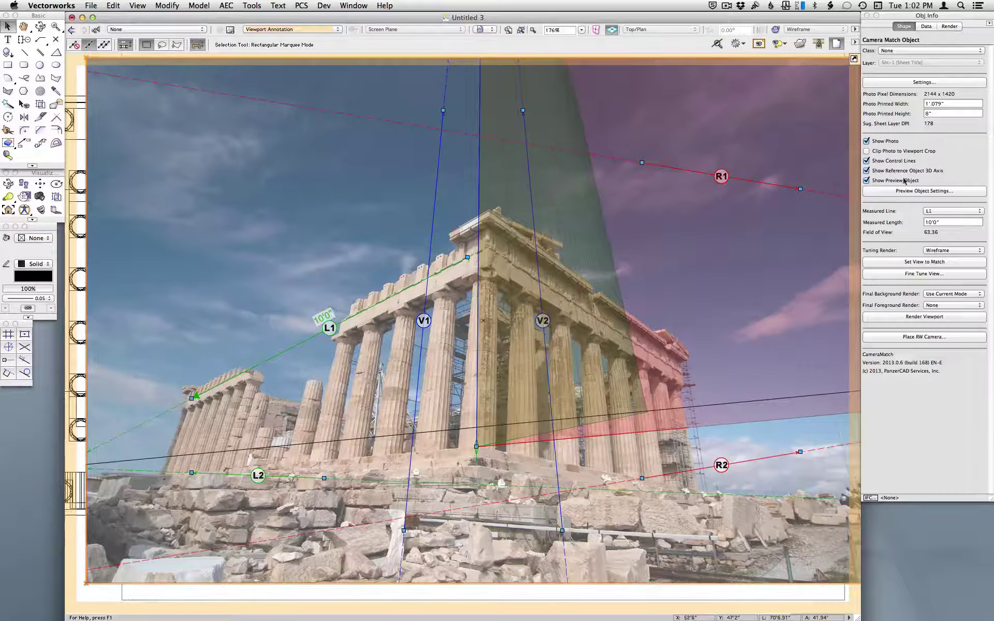
{"action": "left_click", "coordinate": [867, 182]}
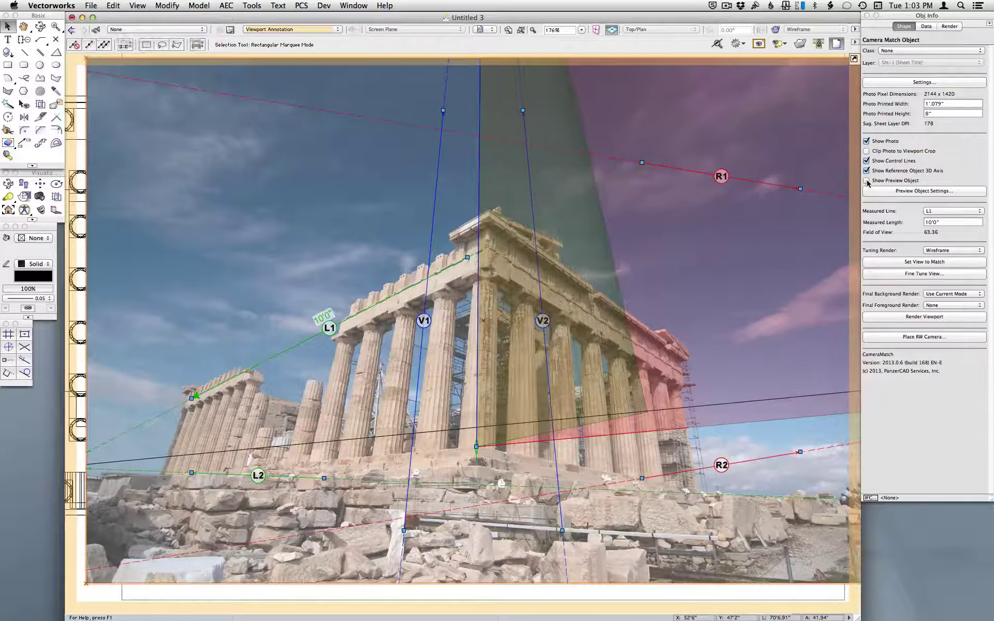
{"action": "scroll", "coordinate": [357, 455], "scroll_direction": "up", "scroll_amount": 2}
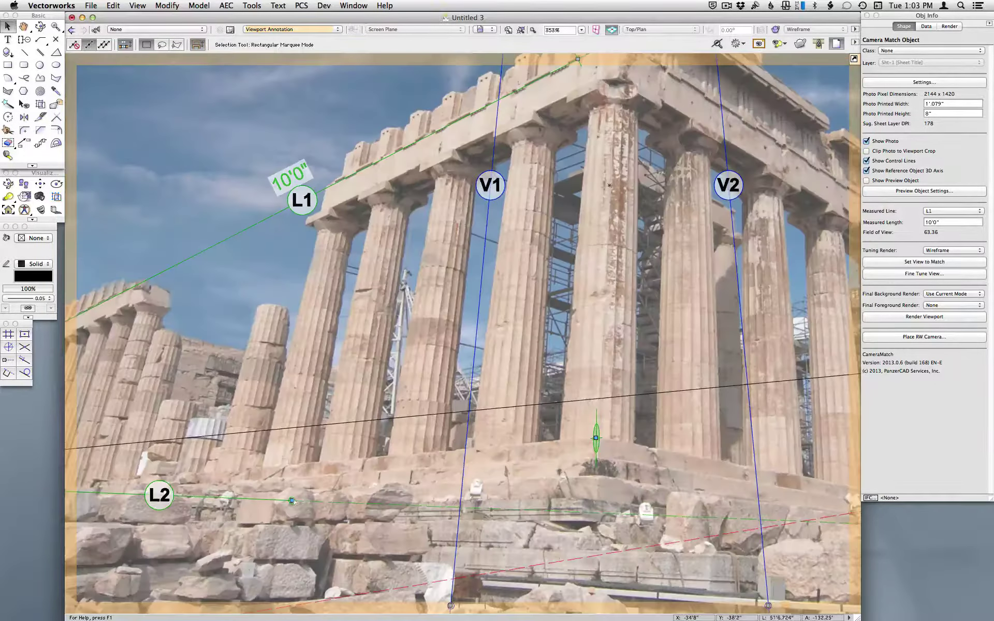
{"action": "left_click_drag", "start_coordinate": [292, 501], "coordinate": [558, 439]}
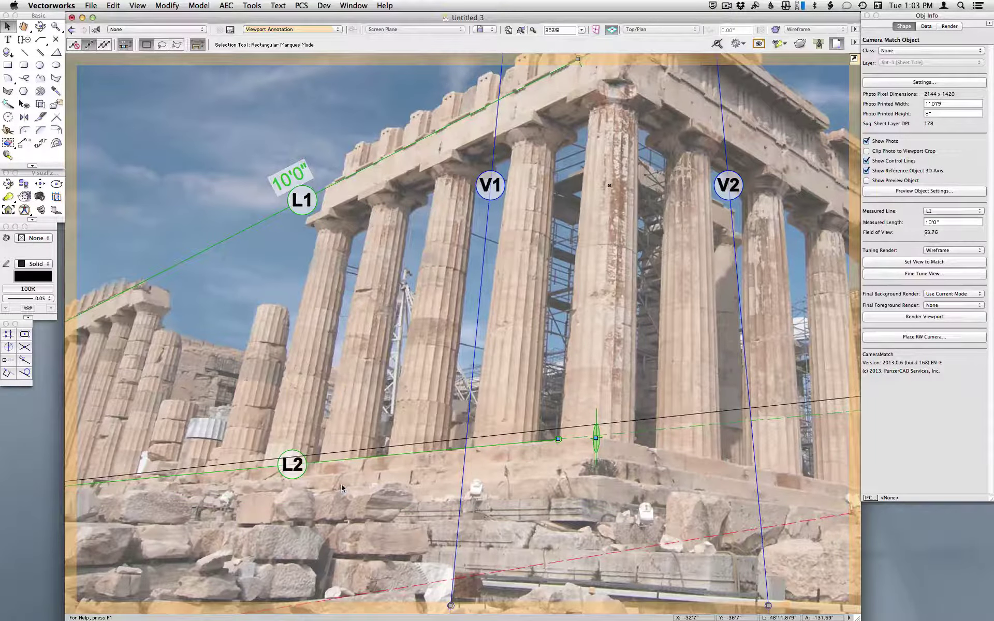
Align control line R1 with the horizontal edge above the right facade's columns, and R2 with the base of those columns.
{"action": "key", "text": "super+6"}
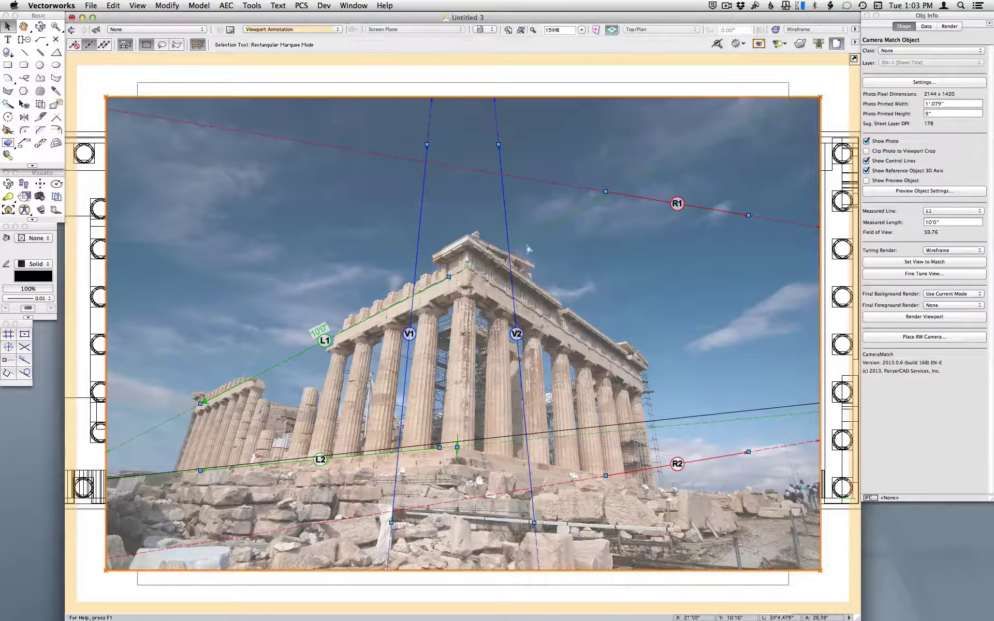
{"action": "left_click_drag", "start_coordinate": [606, 195], "coordinate": [470, 271]}
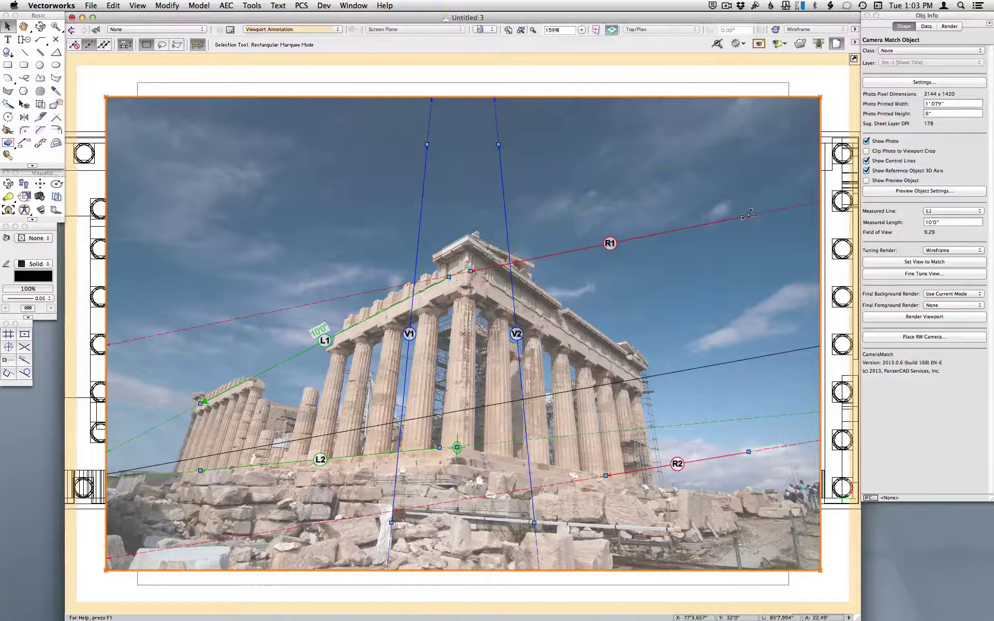
{"action": "left_click_drag", "start_coordinate": [748, 215], "coordinate": [642, 382]}
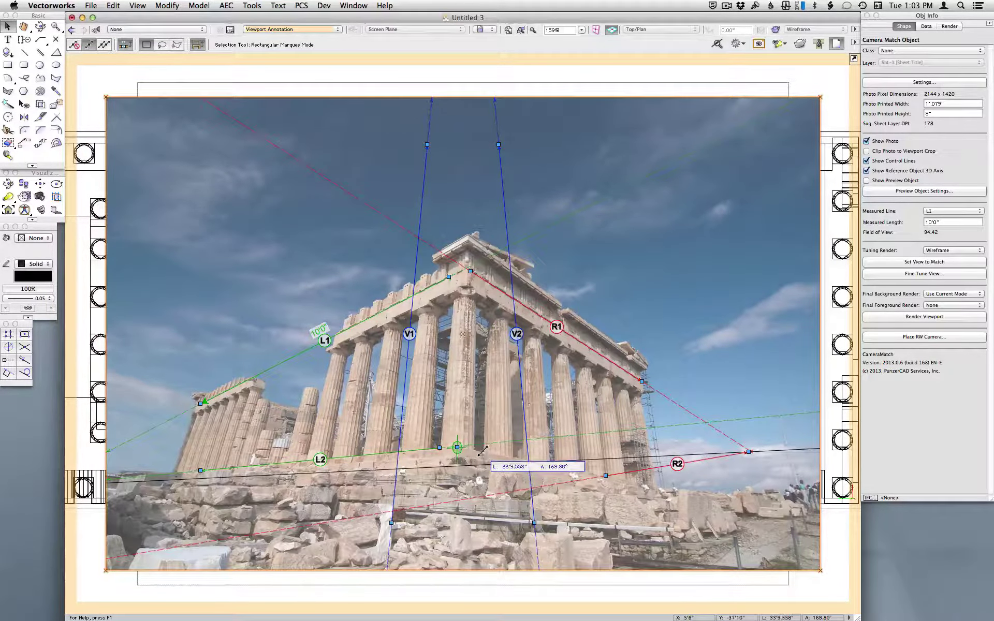
{"action": "left_click_drag", "start_coordinate": [748, 452], "coordinate": [613, 478]}
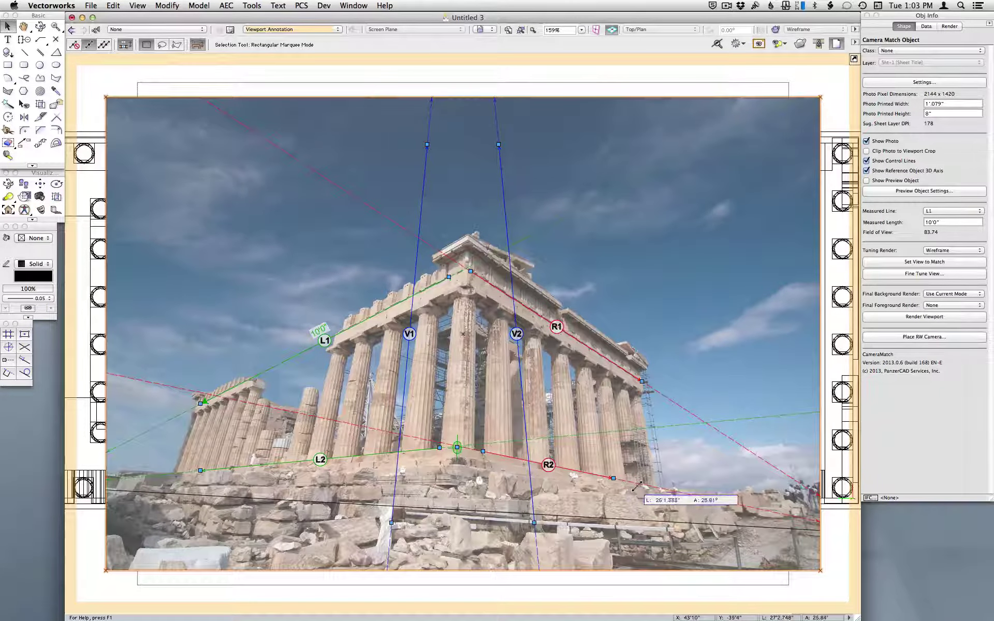
Align vertical control line V2 with a column near the right facade's far end, and V1 with the left colonnade's farthest column.
{"action": "left_click", "coordinate": [614, 472]}
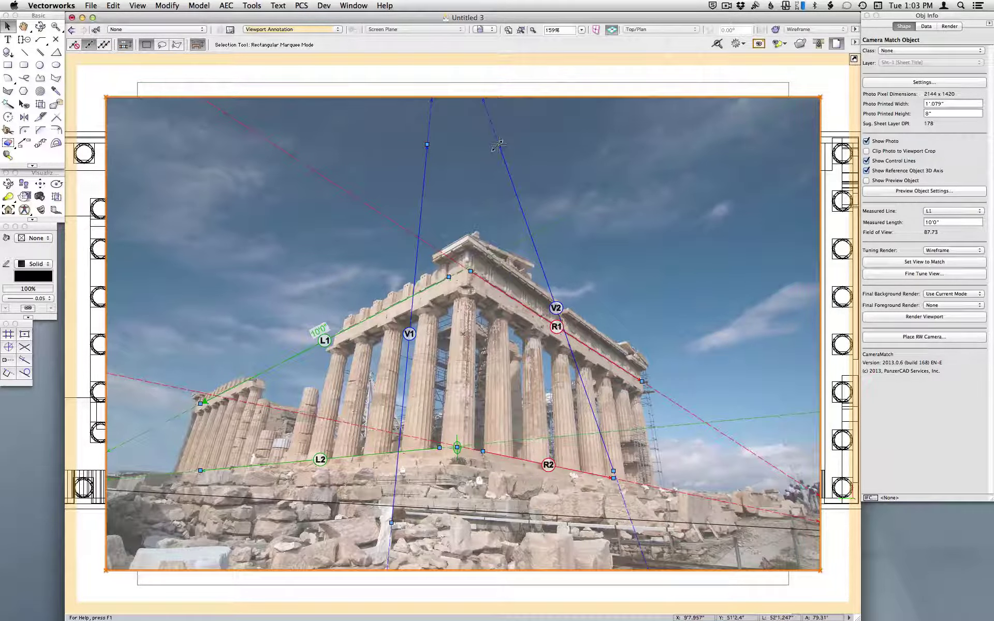
{"action": "left_click", "coordinate": [605, 392]}
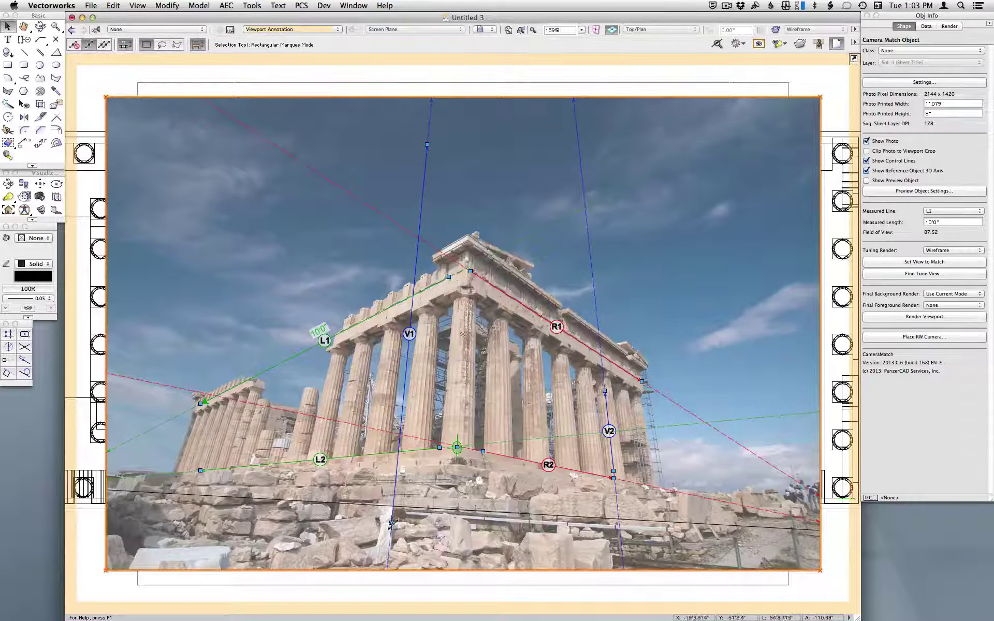
{"action": "left_click", "coordinate": [201, 470]}
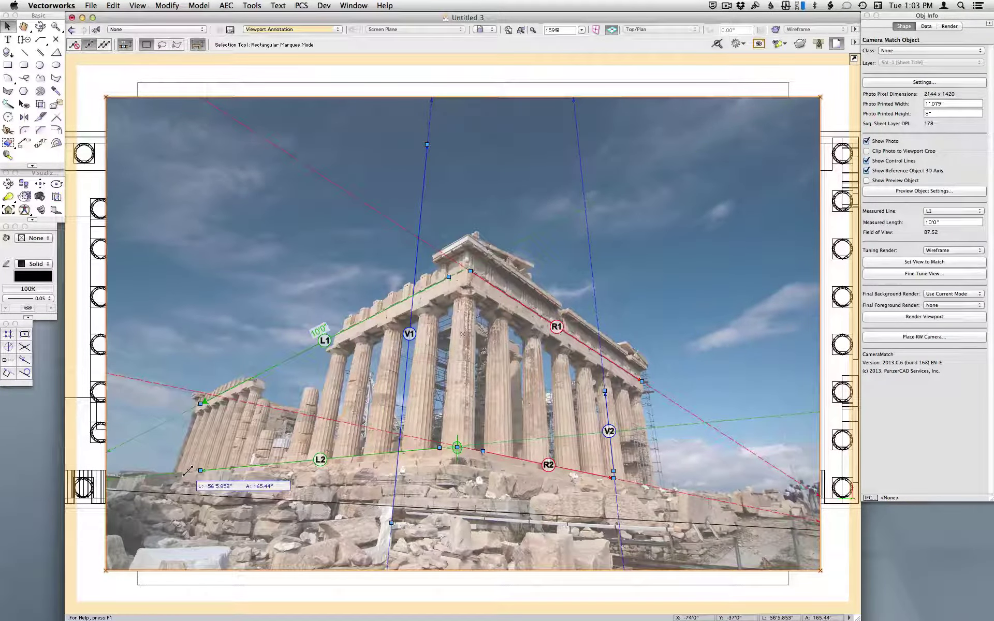
{"action": "left_click", "coordinate": [188, 470]}
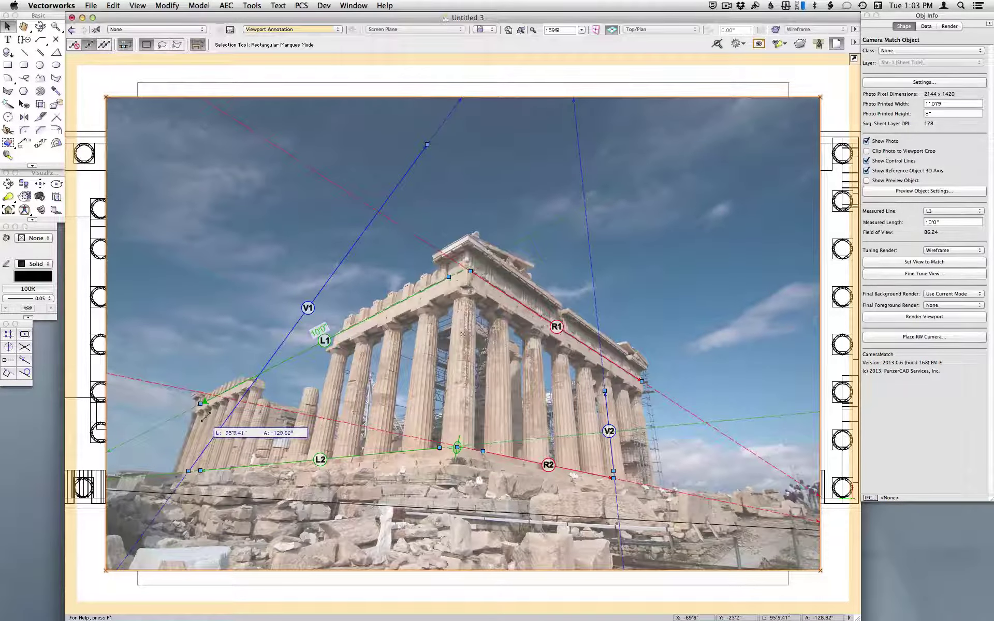
{"action": "left_click", "coordinate": [205, 419]}
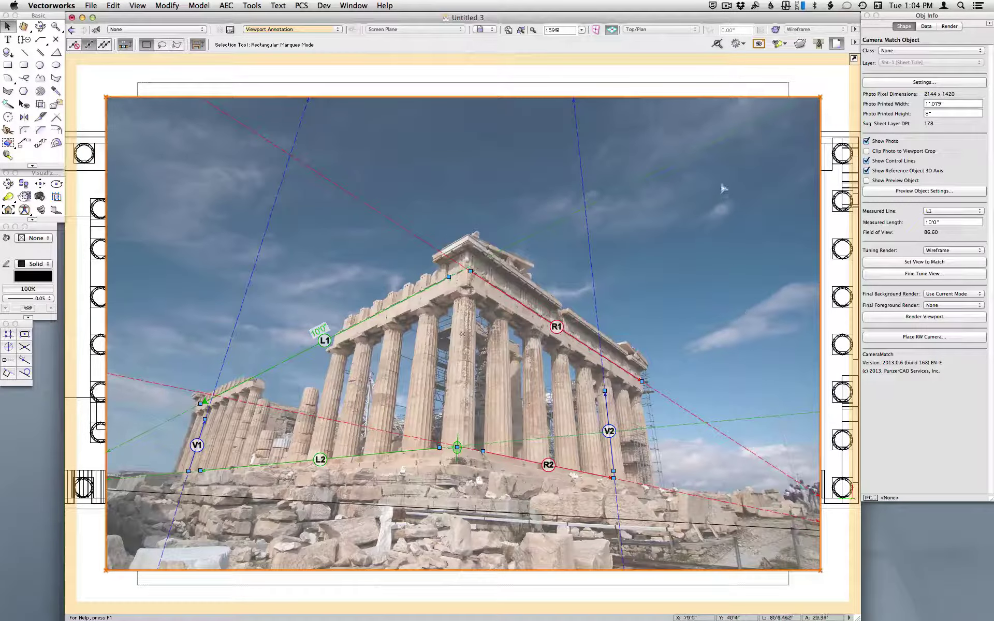
Show the preview object and make R1 the measured line with a measured length of 96'.
{"action": "left_click", "coordinate": [885, 181]}
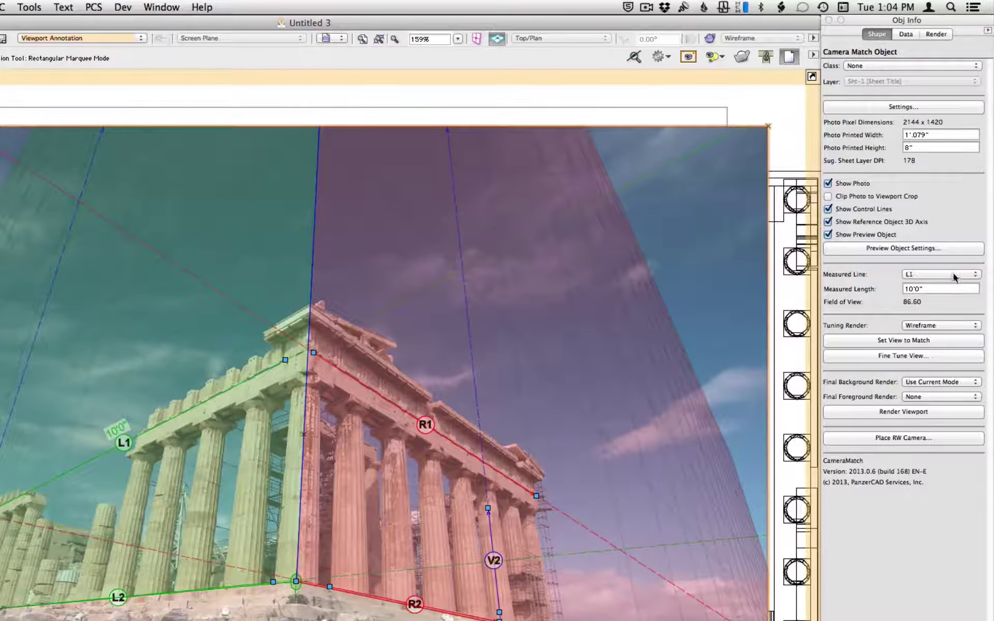
{"action": "left_click", "coordinate": [965, 275]}
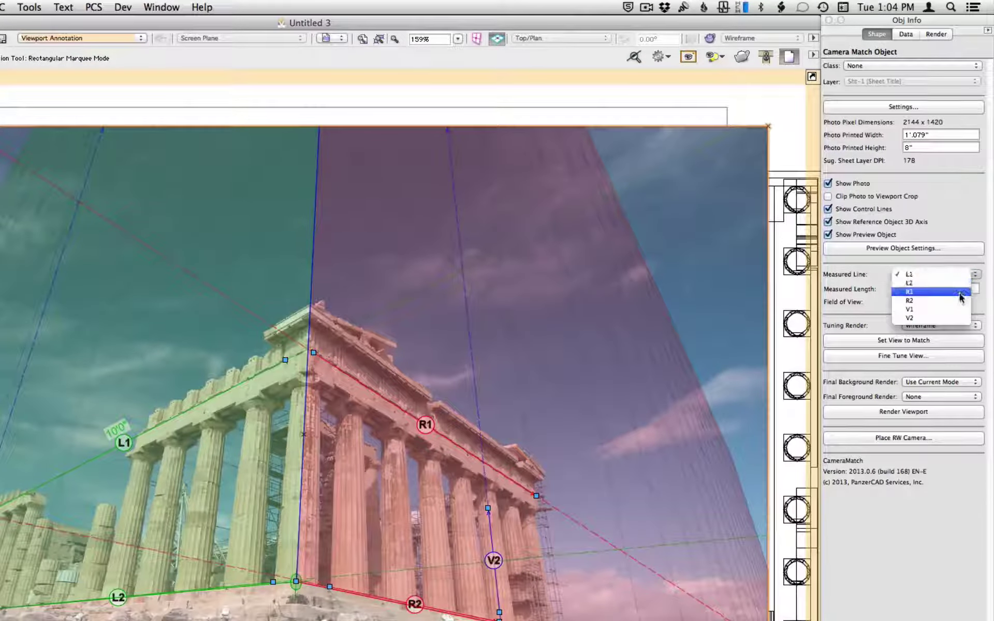
{"action": "left_click", "coordinate": [958, 292]}
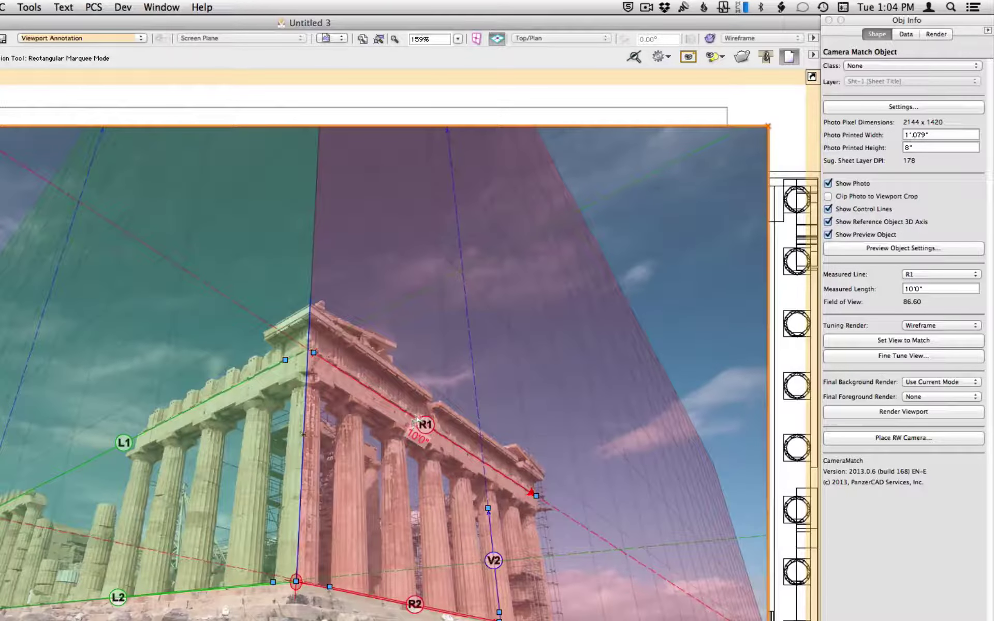
{"action": "scroll", "coordinate": [478, 429], "scroll_direction": "up", "scroll_amount": 2}
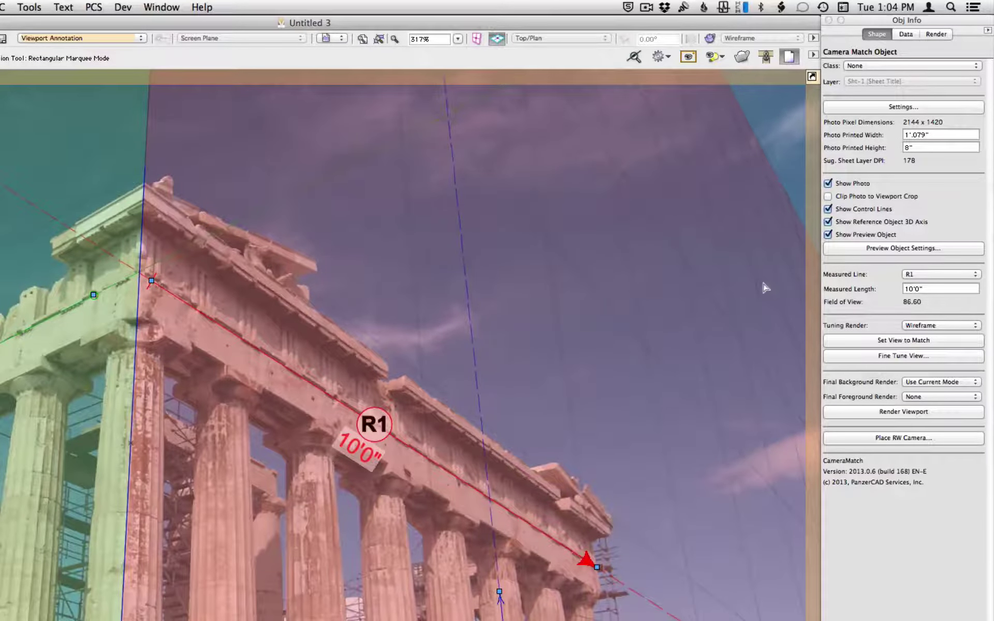
{"action": "left_click", "coordinate": [940, 285]}
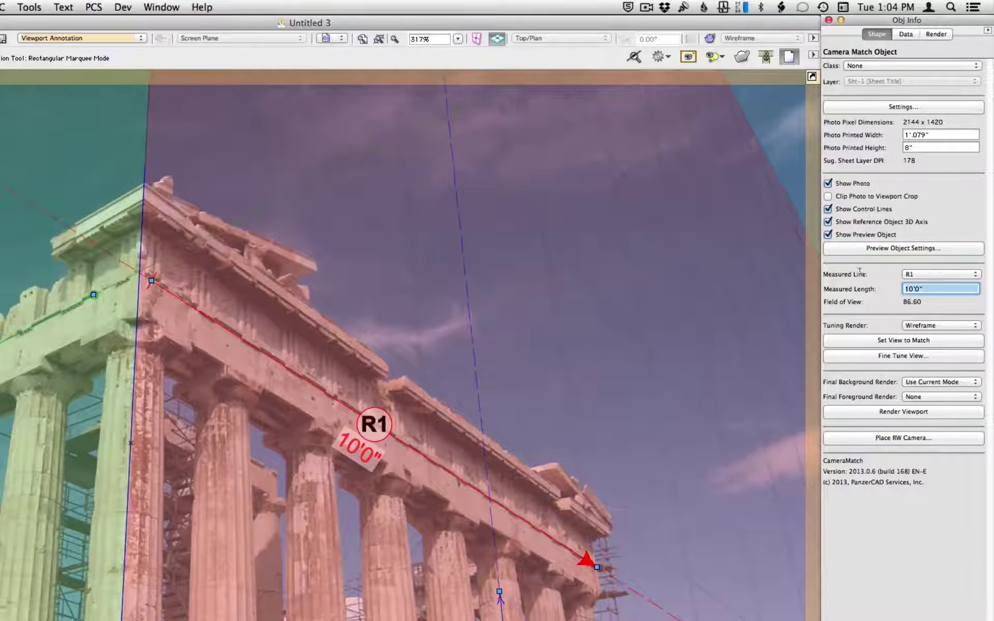
{"action": "type", "text": "96"}
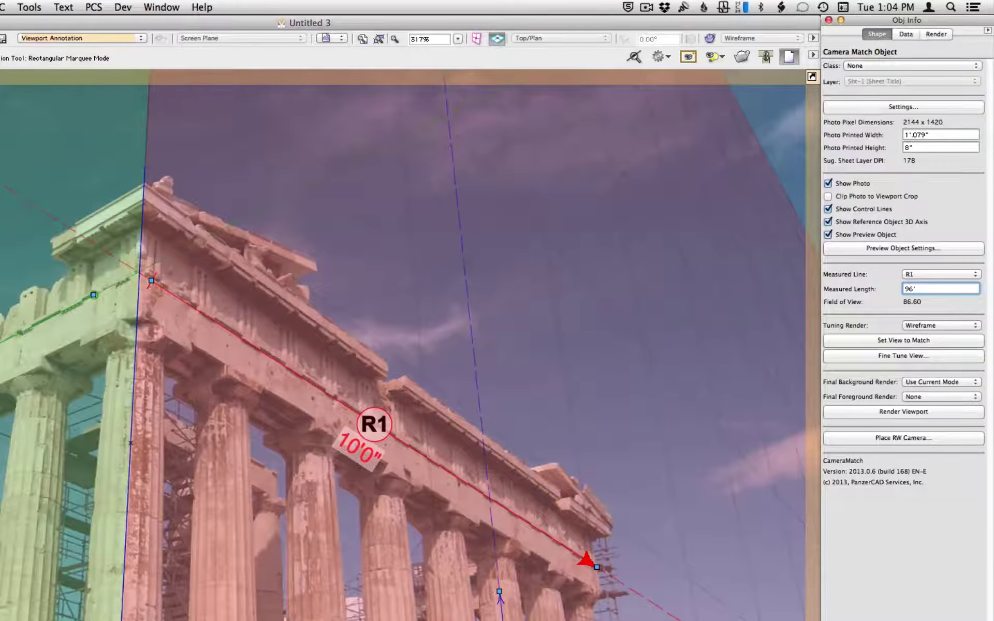
{"action": "key", "text": "Return"}
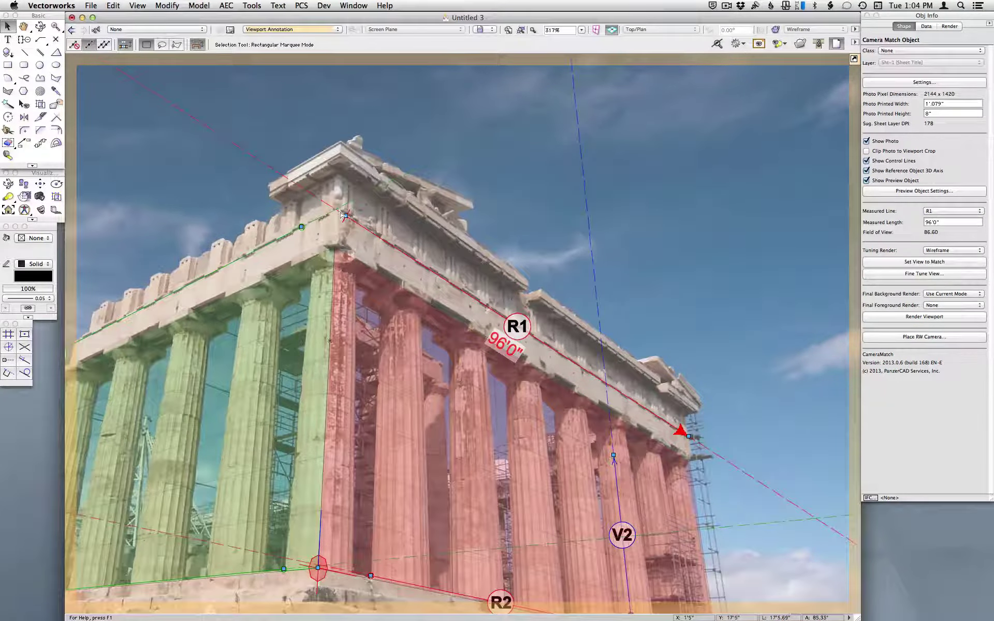
Refine R1's endpoints, placing the near one on the entablature's corner and the other at the right facade's far end.
{"action": "scroll", "coordinate": [341, 210], "scroll_direction": "up", "scroll_amount": 2}
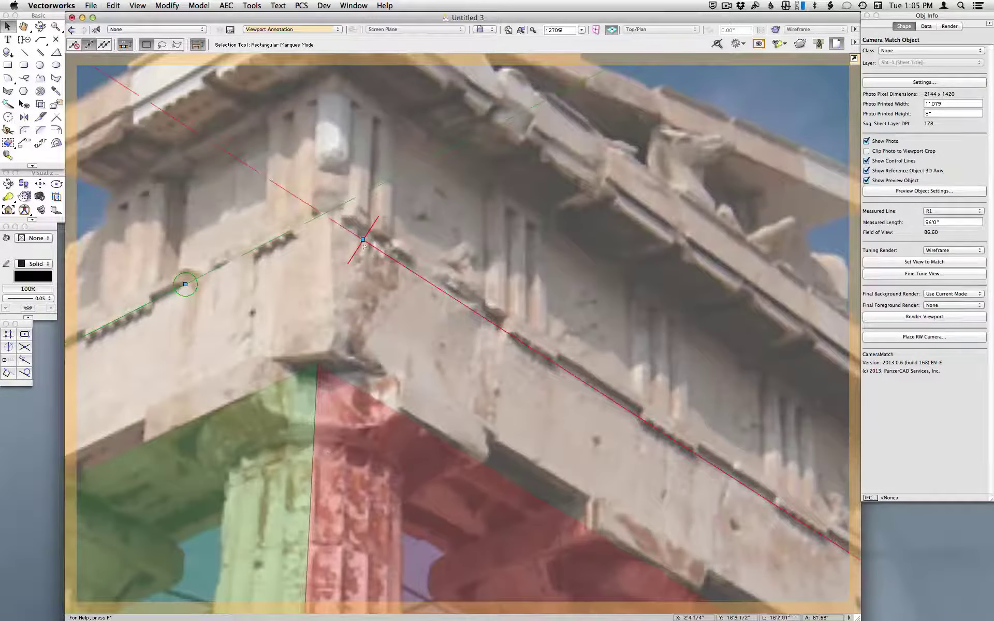
{"action": "left_click_drag", "start_coordinate": [363, 239], "coordinate": [333, 222]}
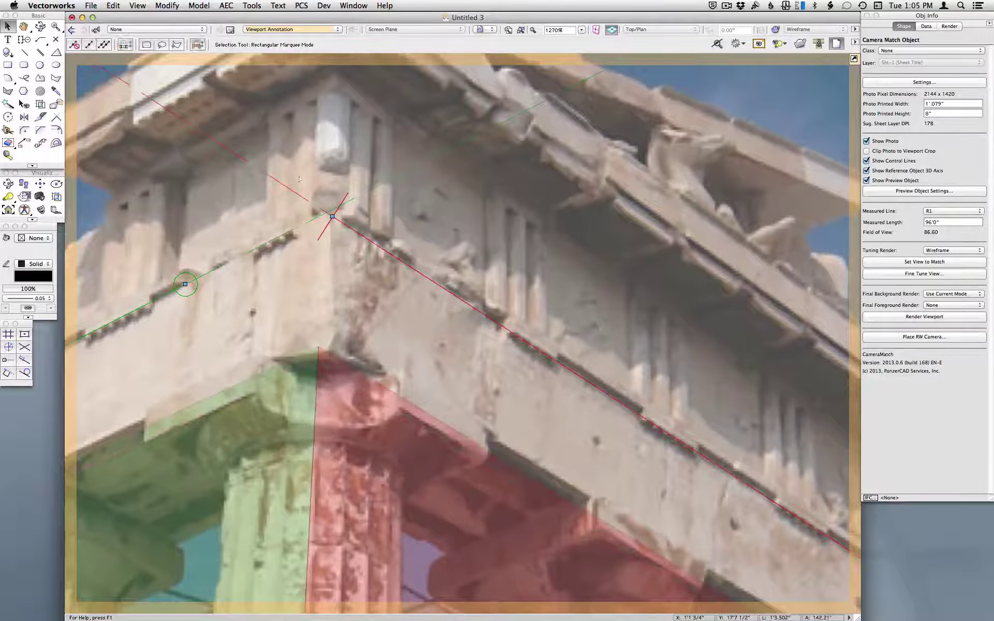
{"action": "scroll", "coordinate": [333, 221], "scroll_direction": "down", "scroll_amount": 2}
{"action": "scroll", "coordinate": [663, 420], "scroll_direction": "up", "scroll_amount": 2}
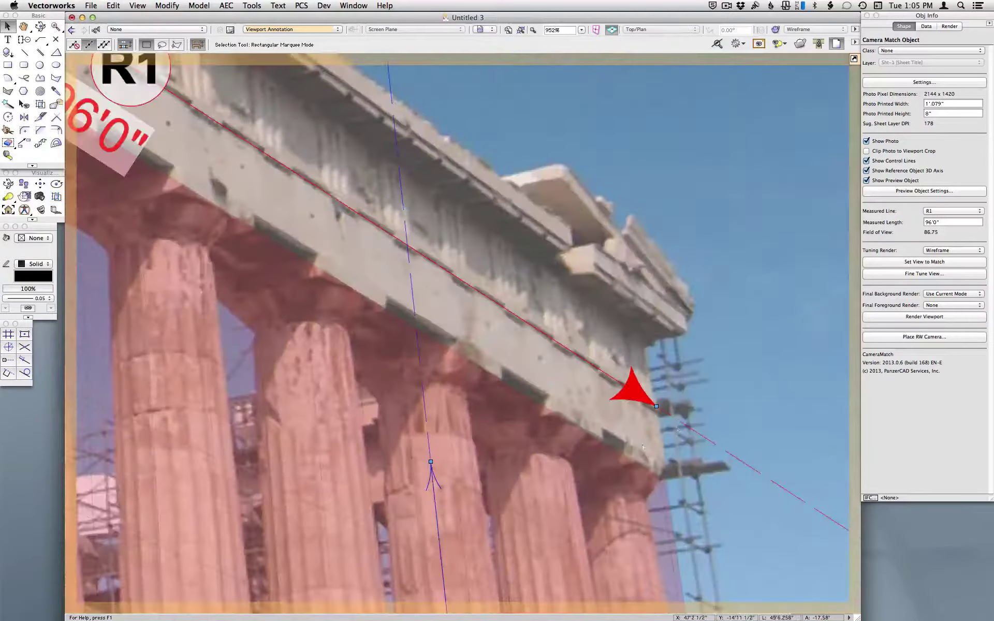
{"action": "left_click", "coordinate": [658, 409]}
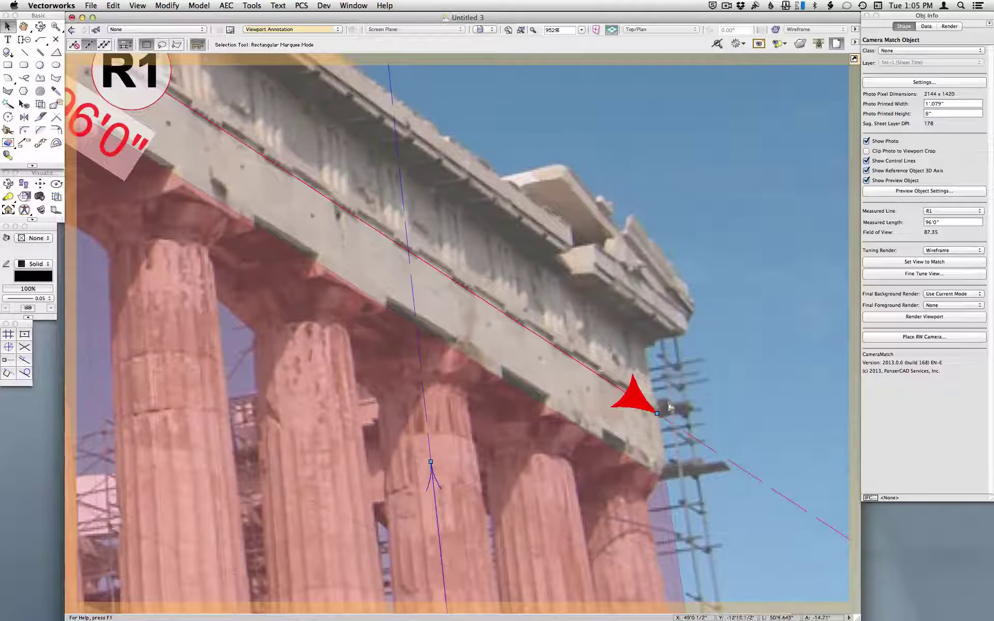
{"action": "scroll", "coordinate": [725, 463], "scroll_direction": "down", "scroll_amount": 1}
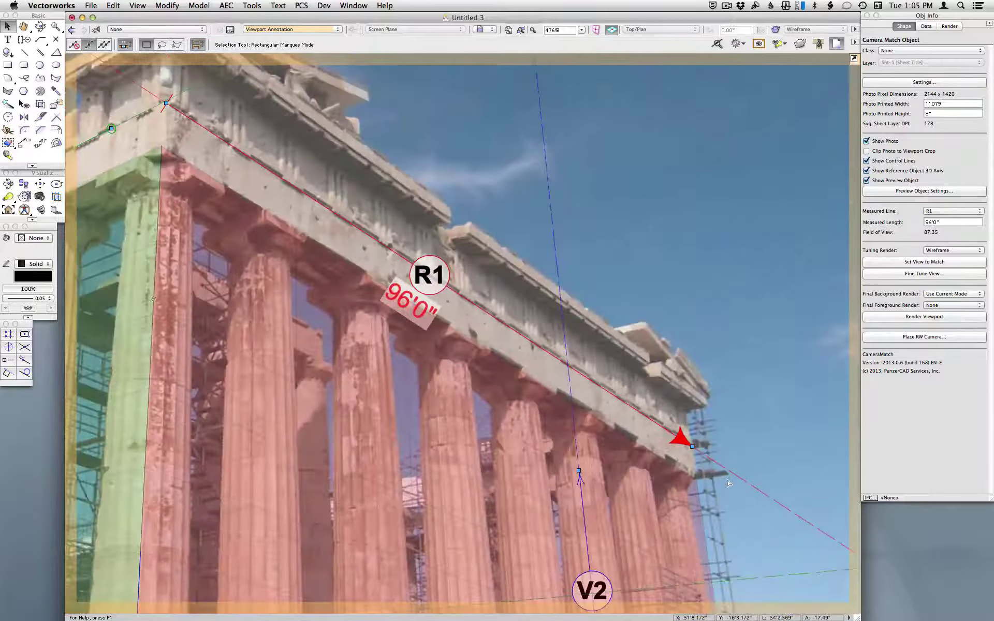
{"action": "scroll", "coordinate": [166, 83], "scroll_direction": "up", "scroll_amount": 1}
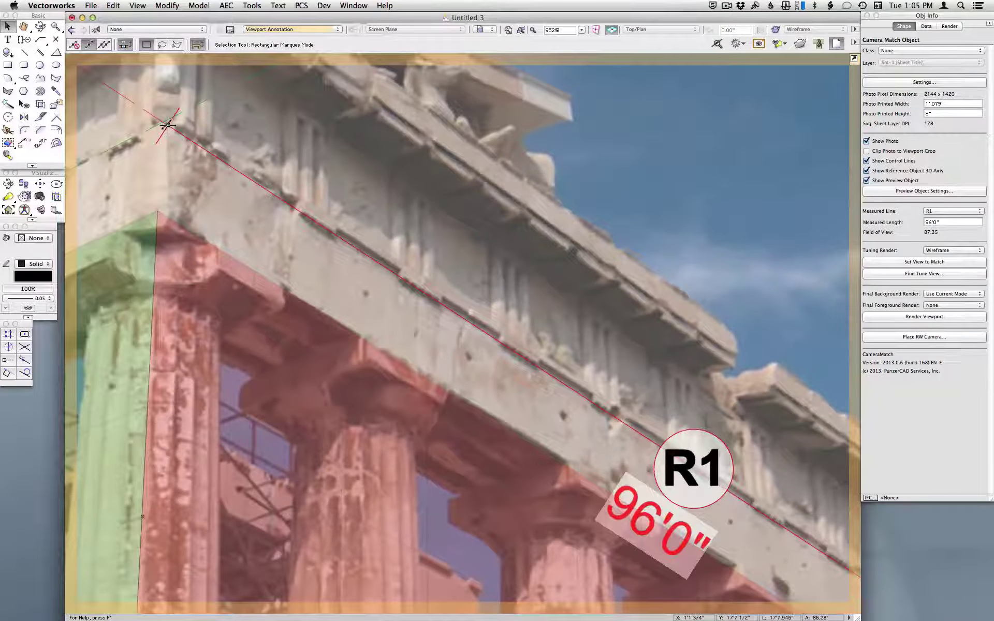
{"action": "left_click_drag", "start_coordinate": [167, 125], "coordinate": [168, 128]}
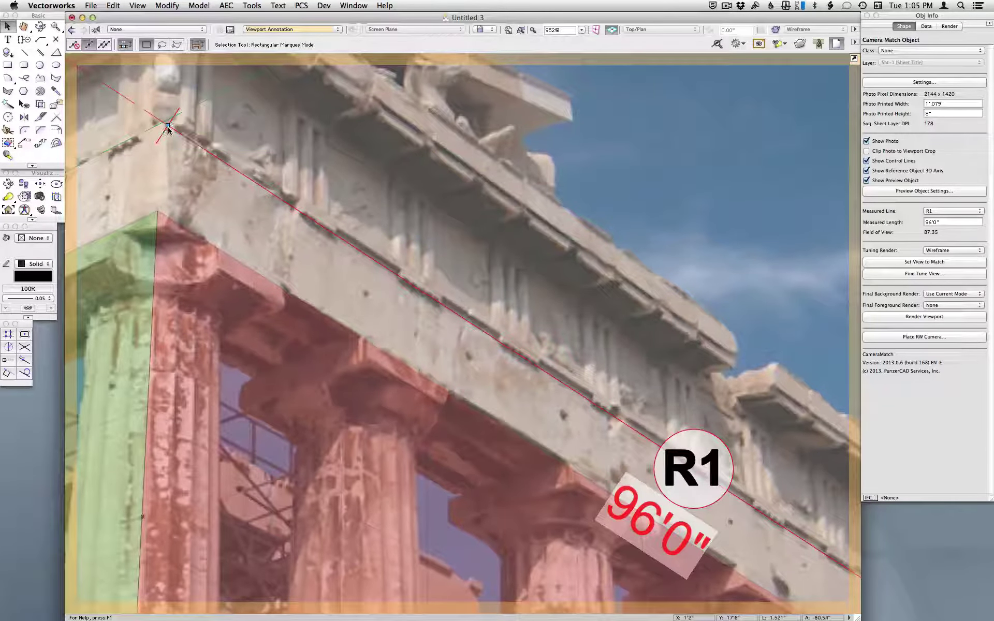
{"action": "scroll", "coordinate": [488, 190], "scroll_direction": "down", "scroll_amount": 2}
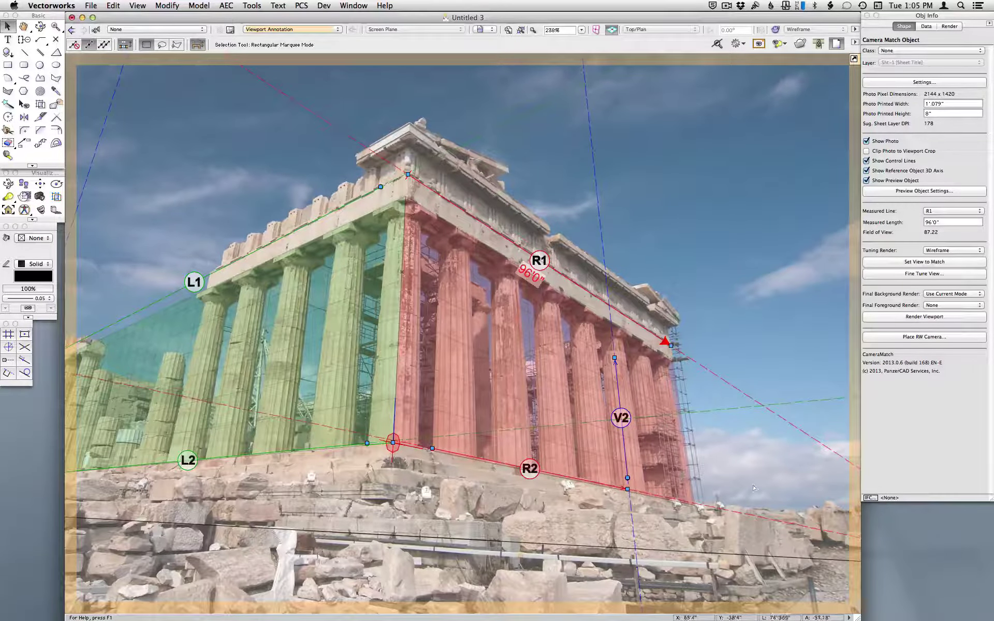
Examine how L1, V1 and L2 fit the left colonnade, from the near corner to its far end and base.
{"action": "left_click_drag", "start_coordinate": [466, 522], "coordinate": [595, 513]}
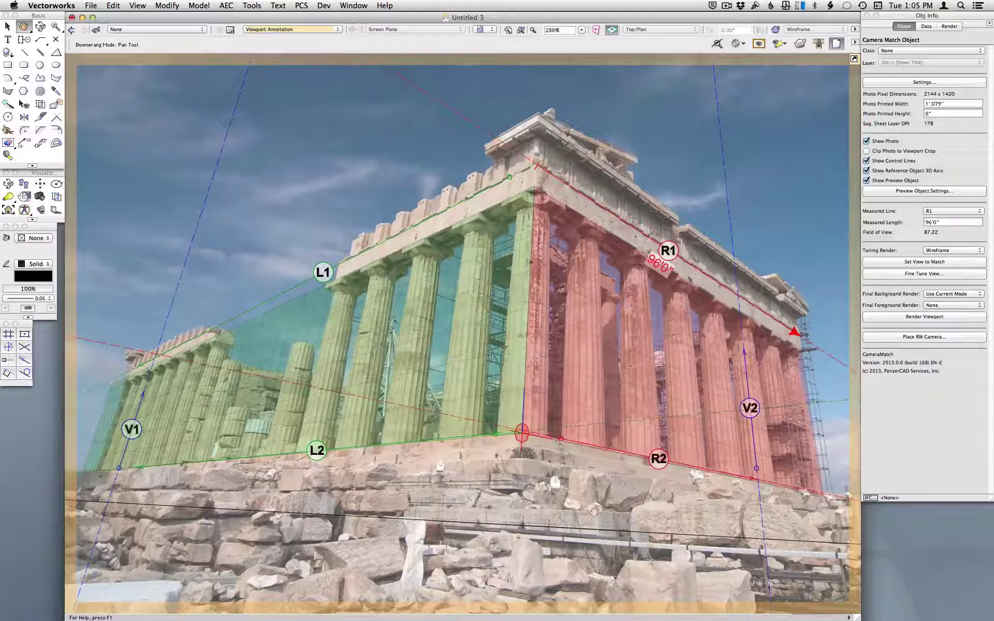
{"action": "key", "text": "space"}
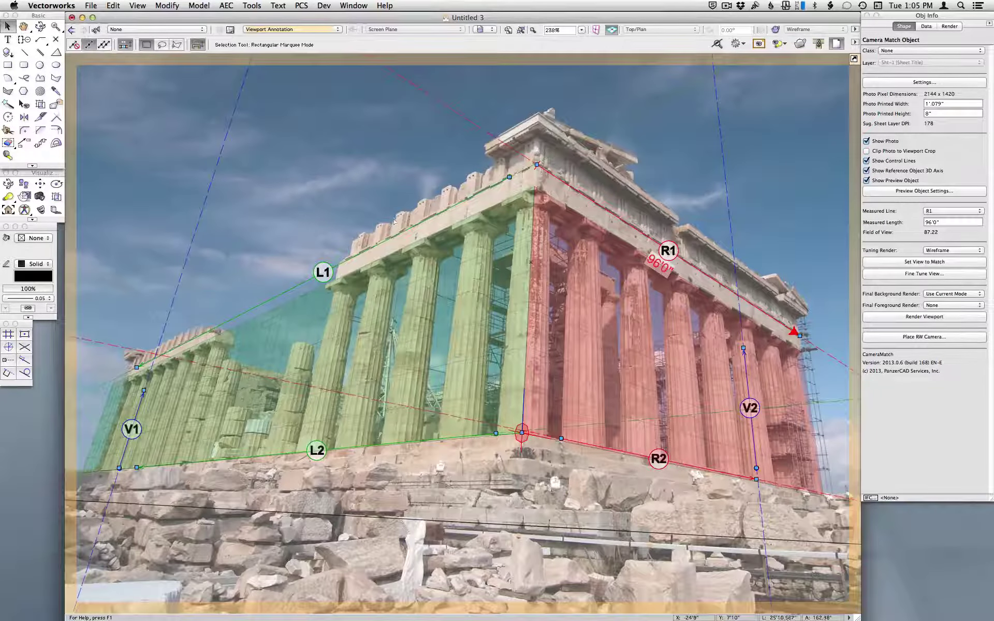
{"action": "scroll", "coordinate": [510, 176], "scroll_direction": "up", "scroll_amount": 3}
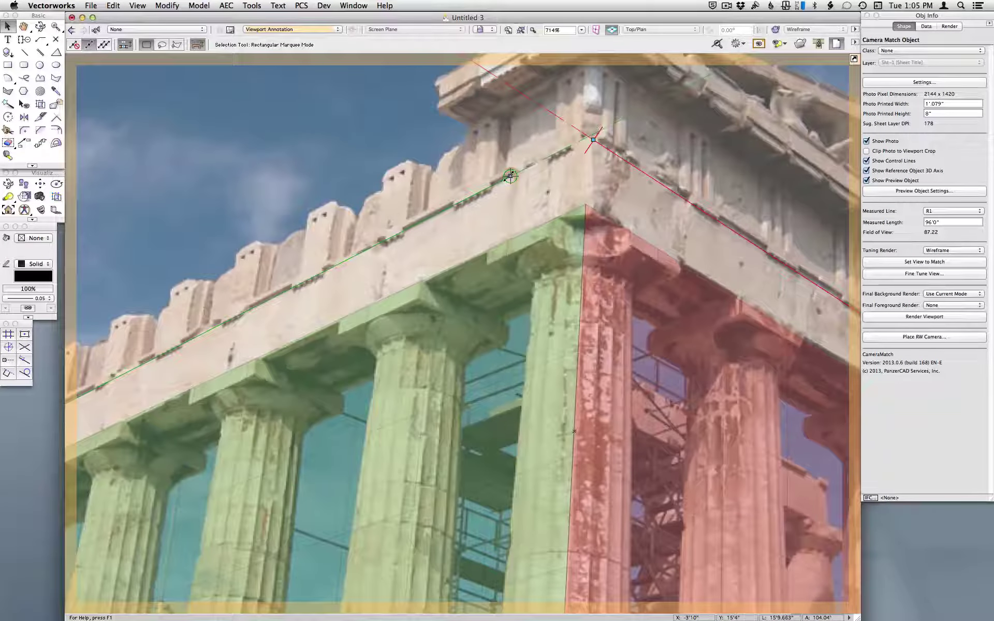
{"action": "key", "text": "space"}
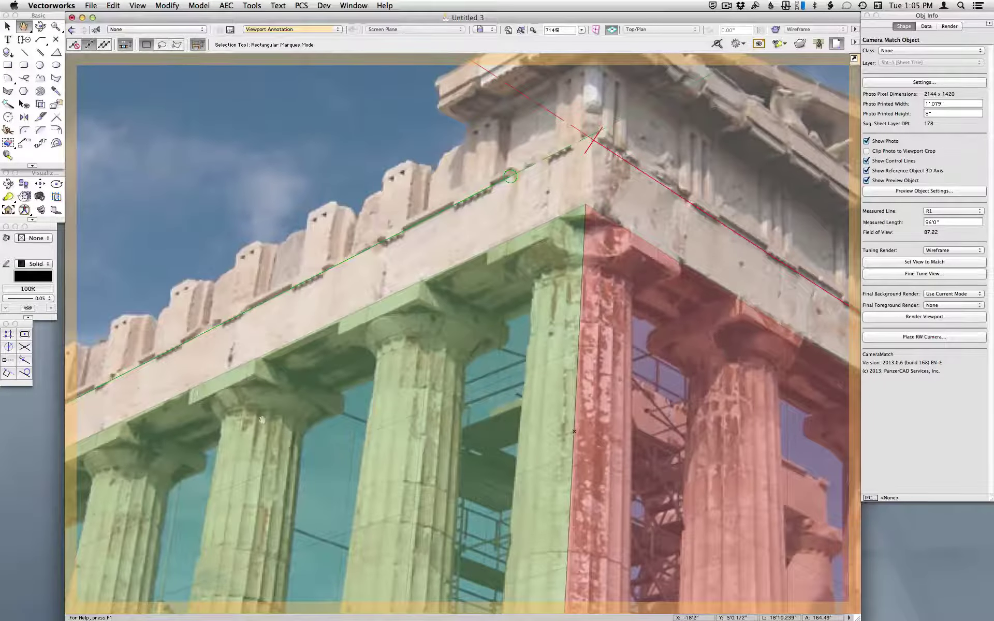
{"action": "left_click_drag", "start_coordinate": [344, 299], "coordinate": [702, 293]}
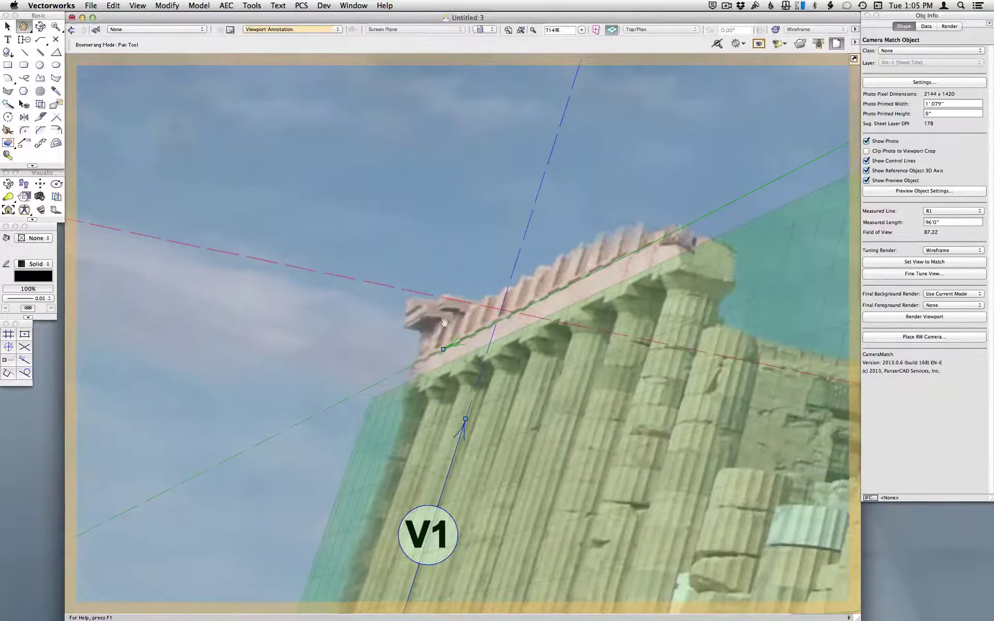
{"action": "scroll", "coordinate": [444, 356], "scroll_direction": "up", "scroll_amount": 2}
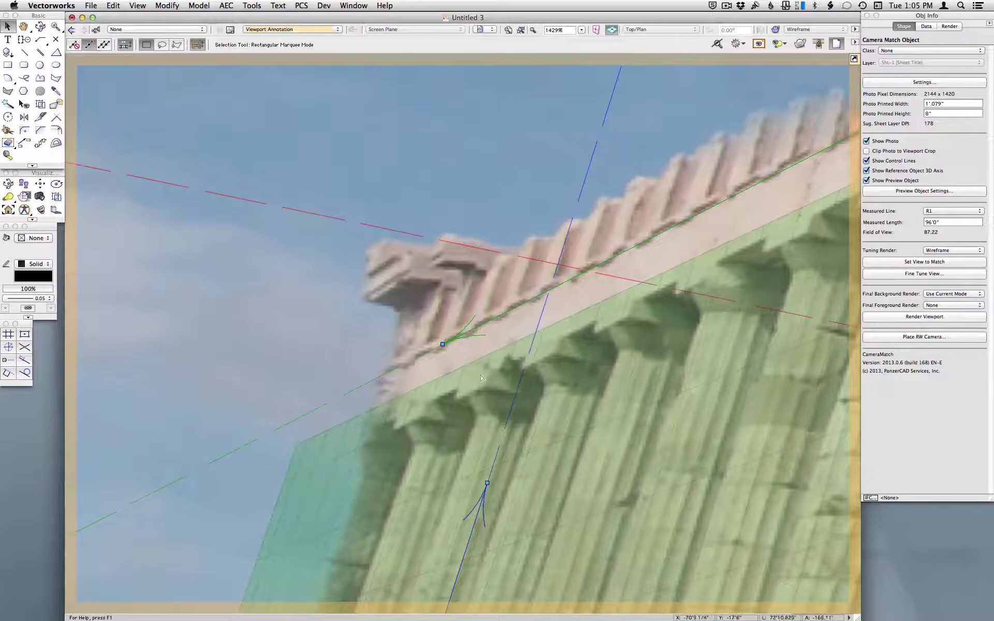
{"action": "key", "text": "space"}
{"action": "left_click_drag", "start_coordinate": [444, 357], "coordinate": [291, 31]}
{"action": "left_click_drag", "start_coordinate": [393, 410], "coordinate": [479, 101]}
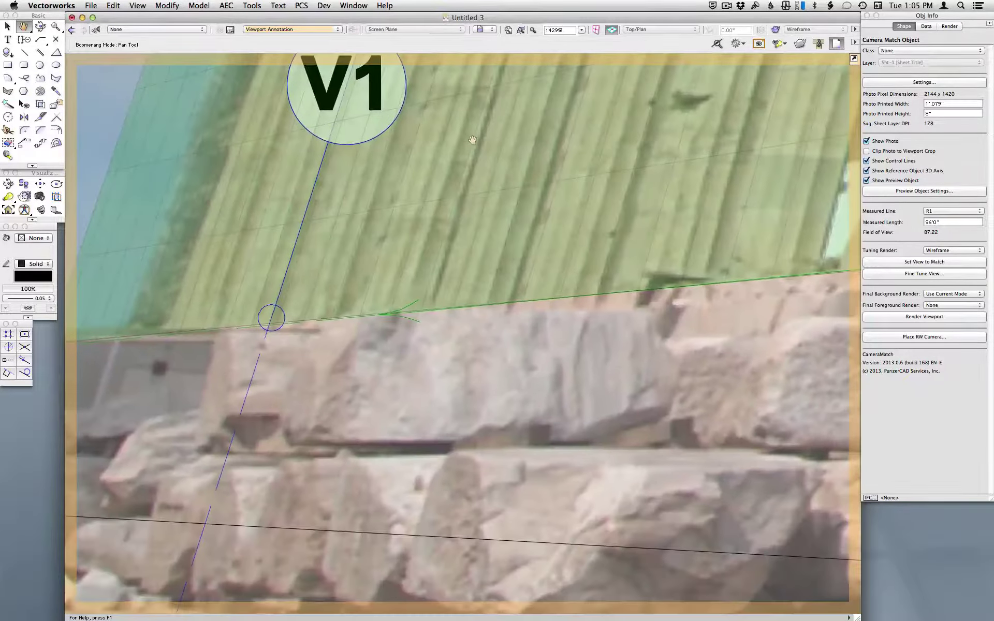
{"action": "scroll", "coordinate": [219, 436], "scroll_direction": "down", "scroll_amount": 2}
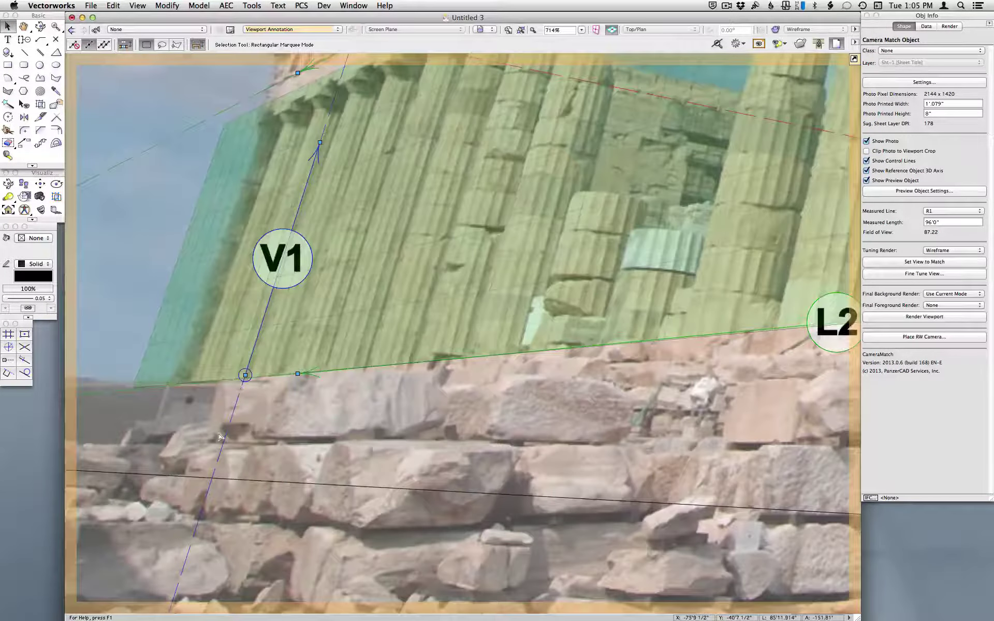
{"action": "scroll", "coordinate": [240, 425], "scroll_direction": "down", "scroll_amount": 2}
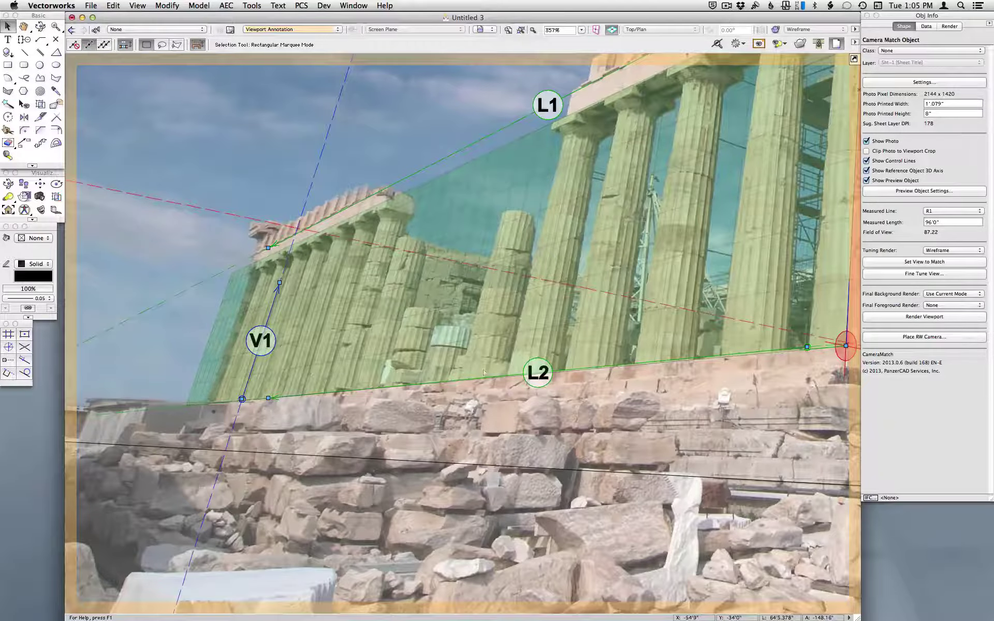
Nudge L2's near endpoint slightly away from the corner, onto the base line of the left colonnade's columns.
{"action": "scroll", "coordinate": [403, 376], "scroll_direction": "right", "scroll_amount": 5}
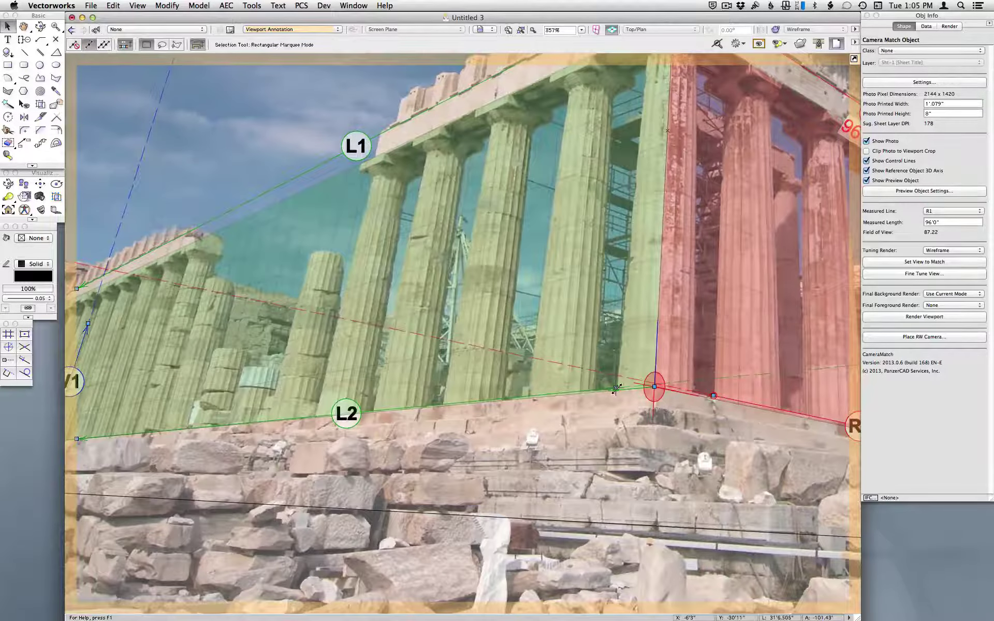
{"action": "left_click", "coordinate": [616, 388]}
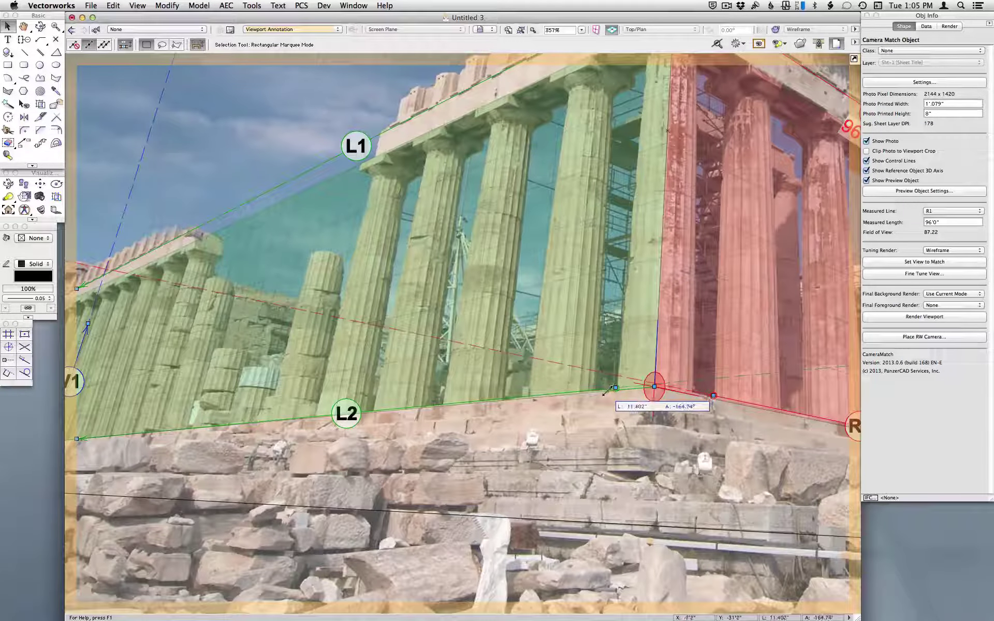
{"action": "left_click_drag", "start_coordinate": [607, 394], "coordinate": [607, 393]}
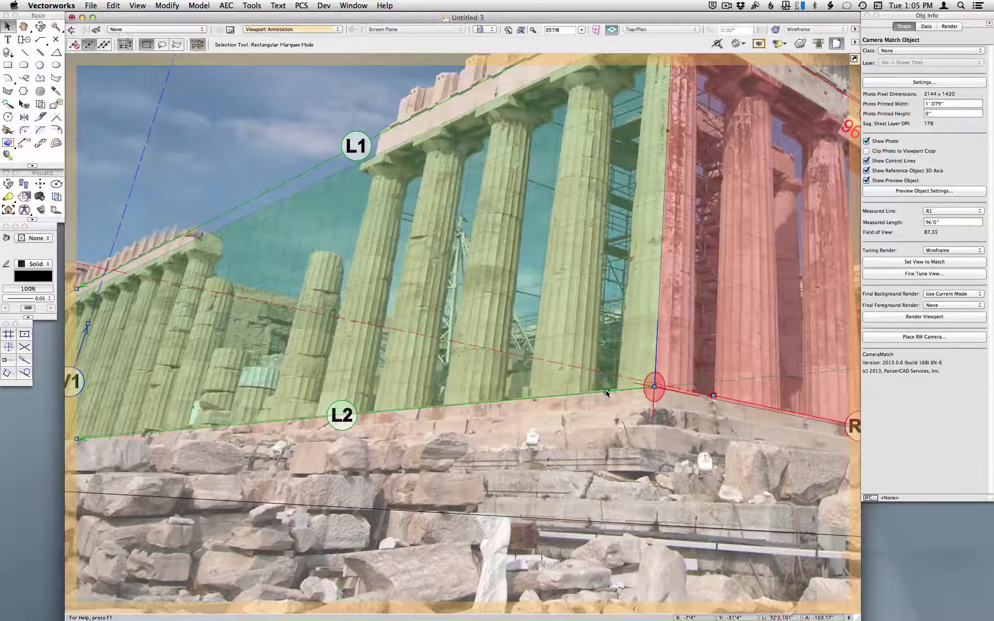
Adjust both endpoints of R2 so the line follows the base of the right facade's columns.
{"action": "middle_click_drag", "start_coordinate": [607, 393], "coordinate": [188, 407]}
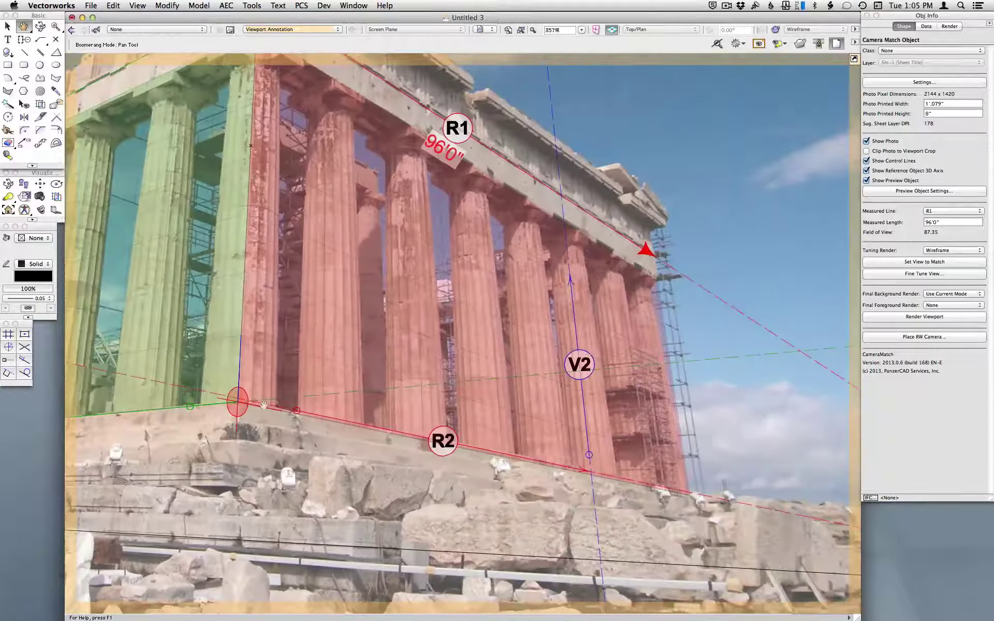
{"action": "scroll", "coordinate": [306, 431], "scroll_direction": "up", "scroll_amount": 2}
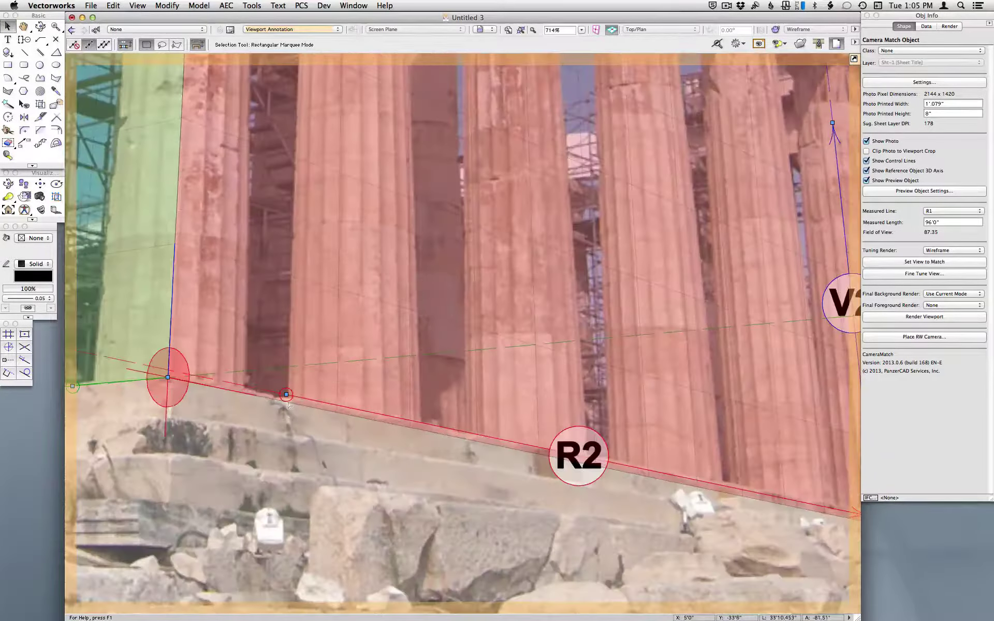
{"action": "left_click_drag", "start_coordinate": [285, 395], "coordinate": [278, 400]}
{"action": "scroll", "coordinate": [278, 400], "scroll_direction": "down", "scroll_amount": 2}
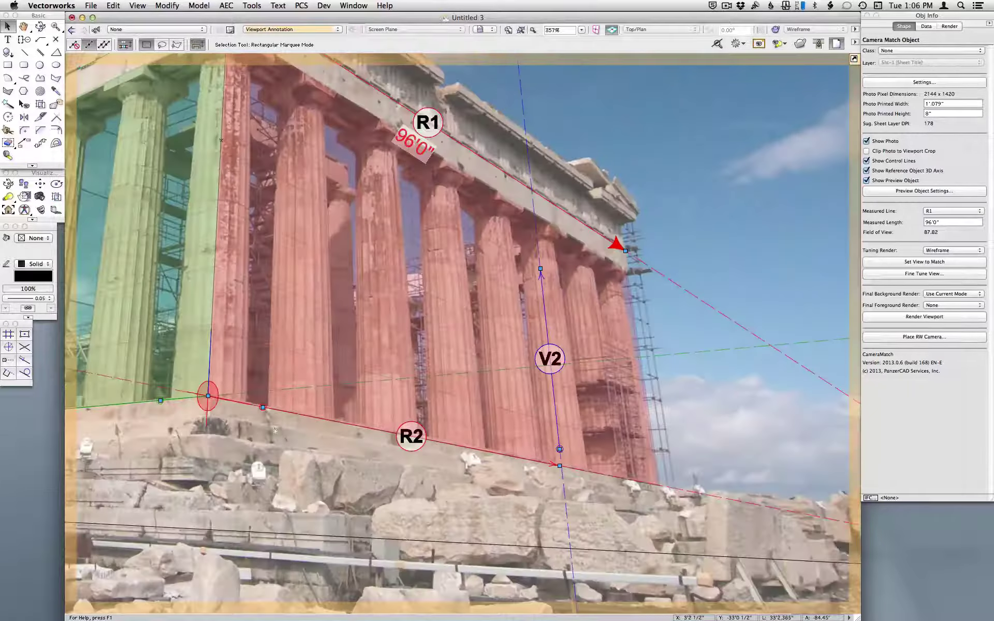
{"action": "scroll", "coordinate": [569, 478], "scroll_direction": "up", "scroll_amount": 2}
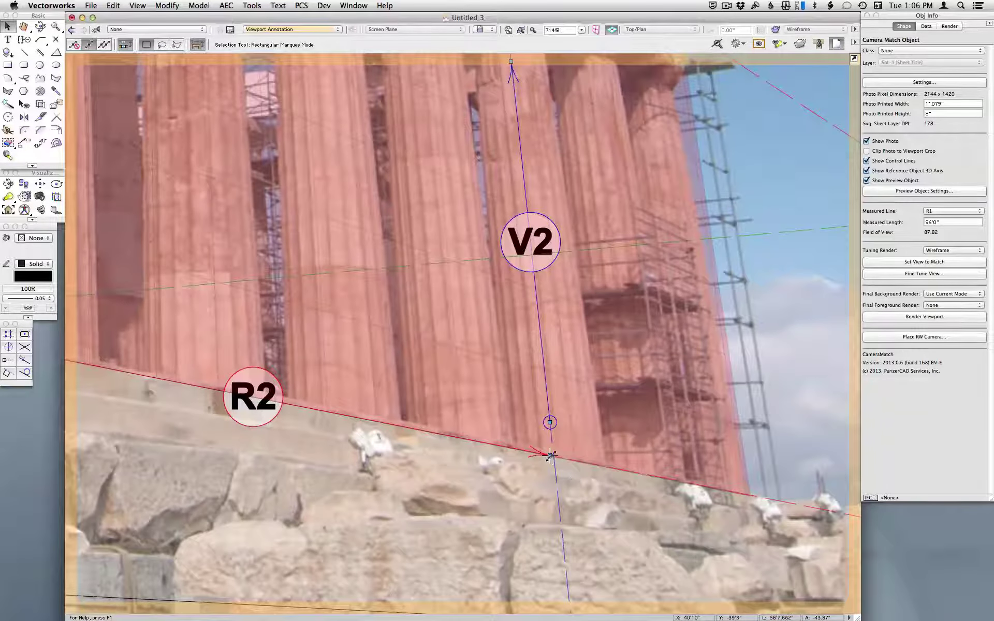
{"action": "left_click_drag", "start_coordinate": [550, 455], "coordinate": [560, 453]}
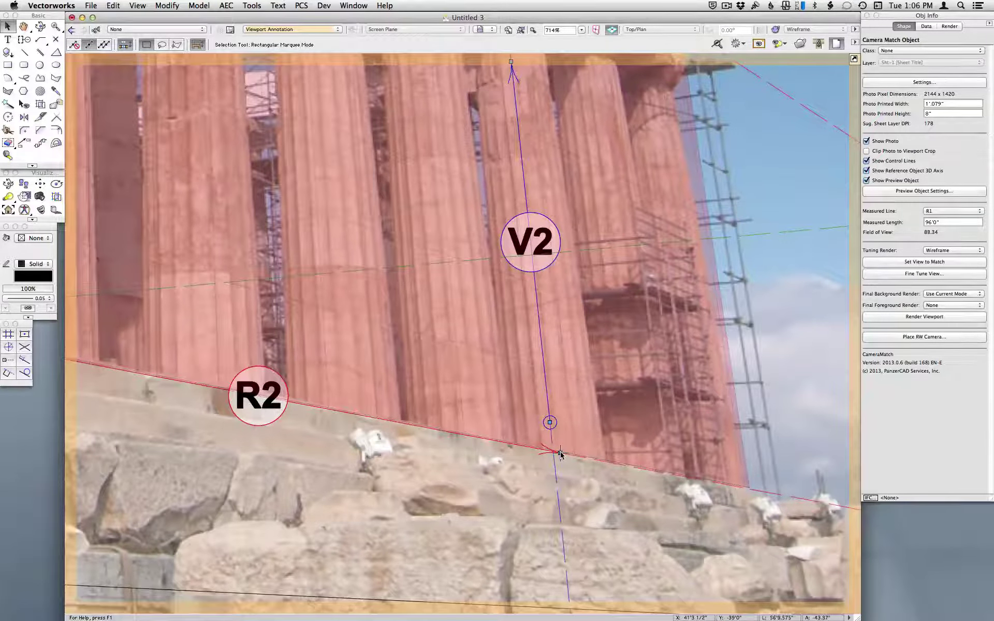
{"action": "scroll", "coordinate": [768, 412], "scroll_direction": "down", "scroll_amount": 3}
Move V2's lower endpoint closer to the column's base so the line follows the column's slant.
{"action": "scroll", "coordinate": [768, 413], "scroll_direction": "up", "scroll_amount": 2}
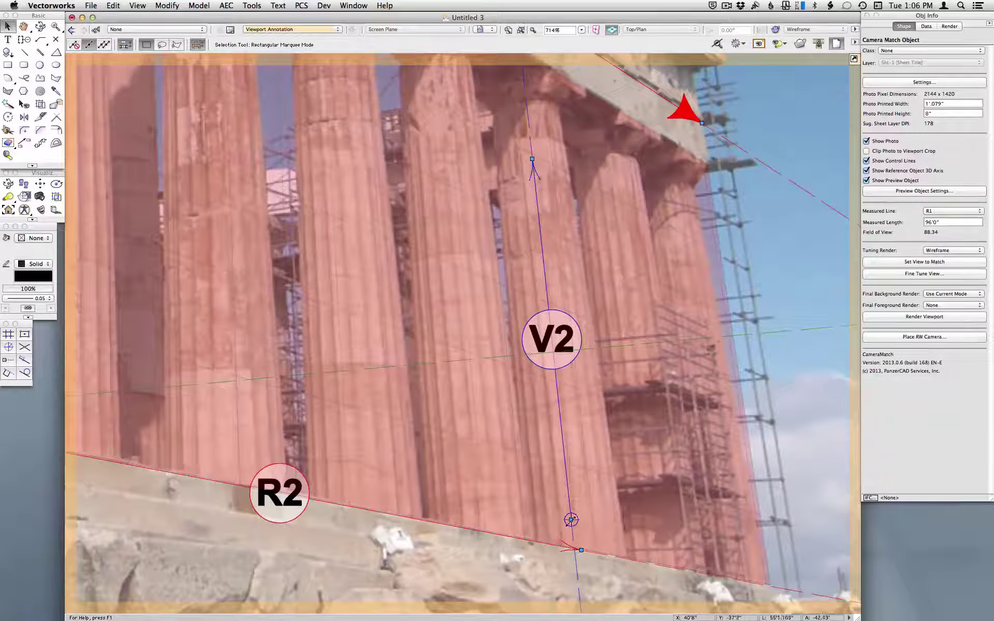
{"action": "left_click_drag", "start_coordinate": [571, 520], "coordinate": [576, 528]}
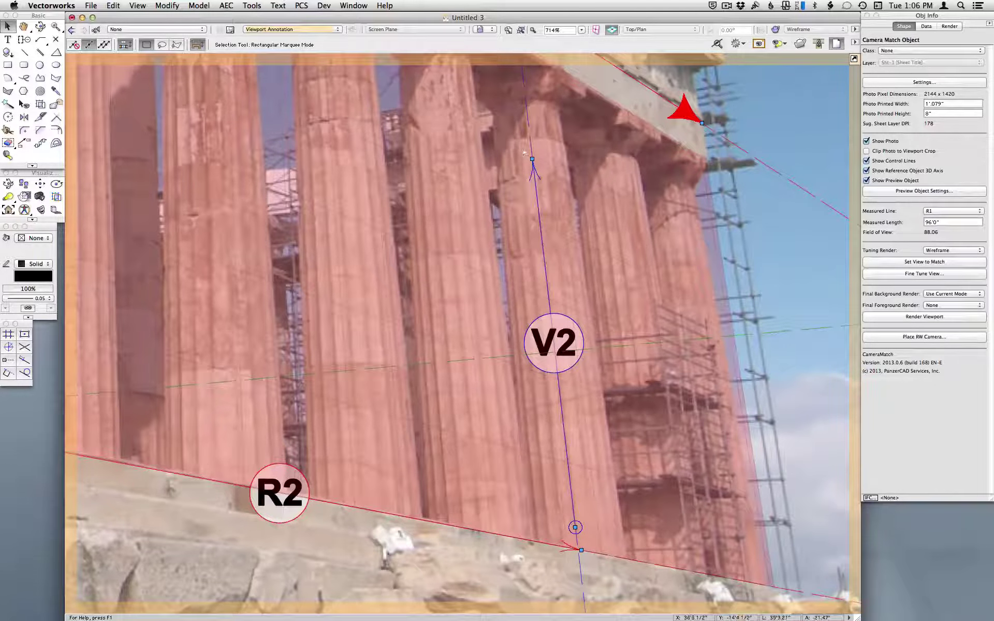
{"action": "scroll", "coordinate": [712, 424], "scroll_direction": "down", "scroll_amount": 5}
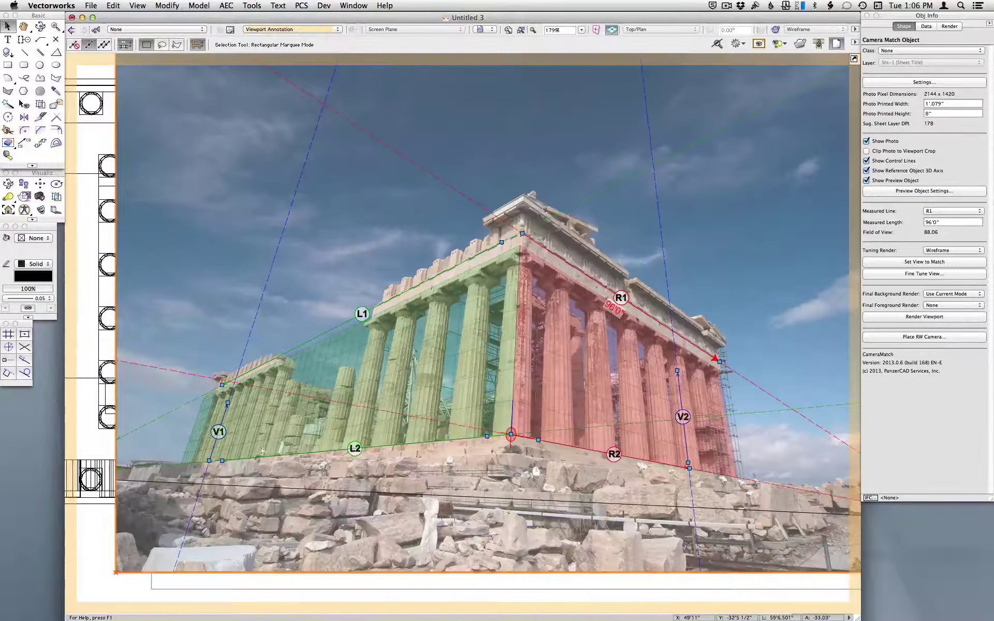
Adjust V1's endpoints, moving the lower one slightly above the left colonnade's base, so the line follows the far column's slant.
{"action": "scroll", "coordinate": [233, 454], "scroll_direction": "up", "scroll_amount": 5}
{"action": "scroll", "coordinate": [232, 455], "scroll_direction": "up", "scroll_amount": 2}
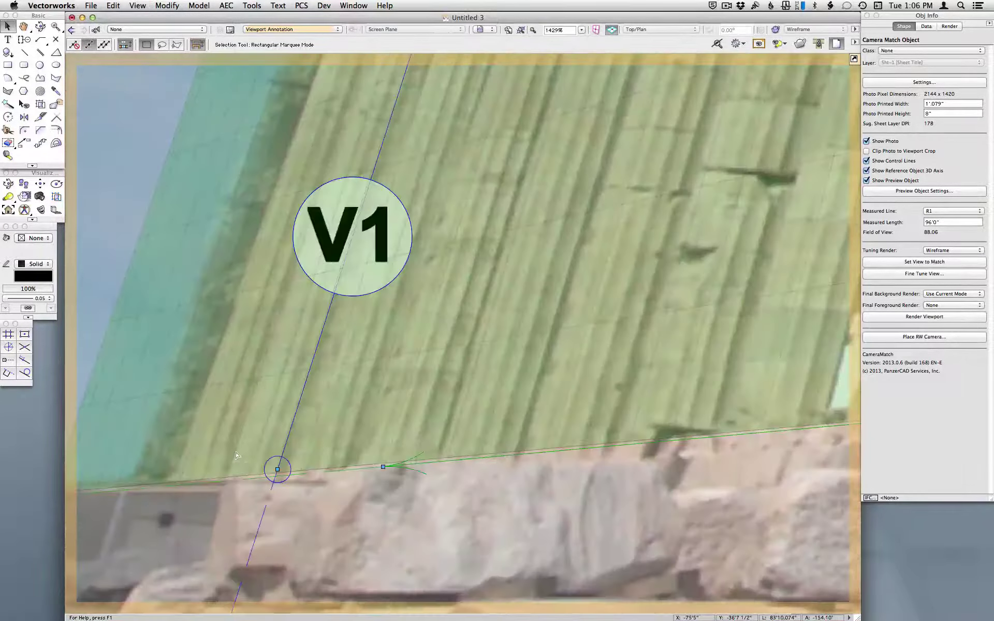
{"action": "left_click", "coordinate": [278, 469]}
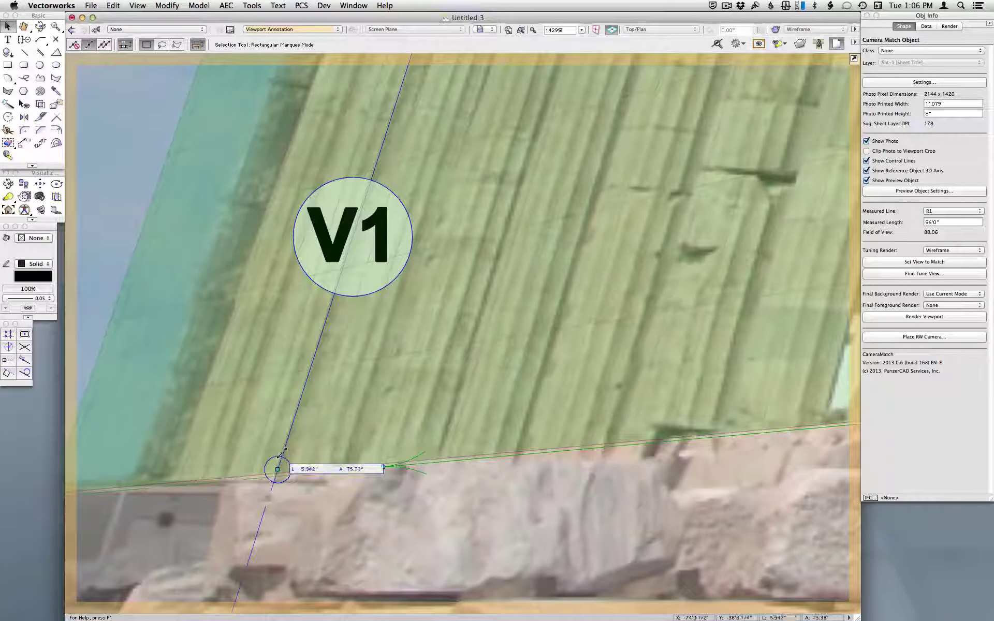
{"action": "left_click_drag", "start_coordinate": [283, 455], "coordinate": [362, 285]}
{"action": "scroll", "coordinate": [284, 450], "scroll_direction": "down", "scroll_amount": 2}
{"action": "scroll", "coordinate": [366, 236], "scroll_direction": "up", "scroll_amount": 2}
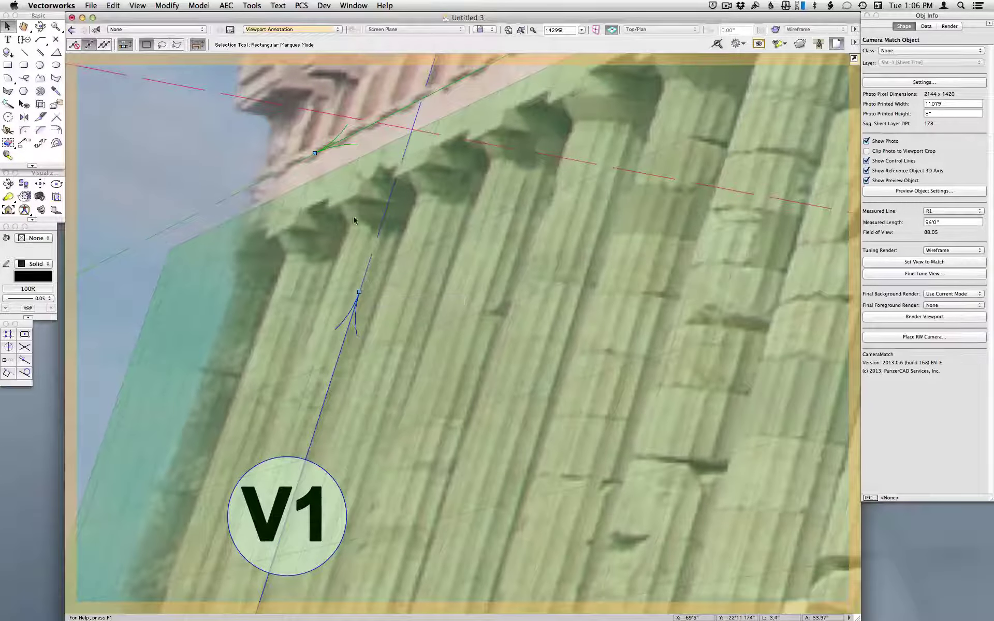
{"action": "scroll", "coordinate": [288, 169], "scroll_direction": "down", "scroll_amount": 2}
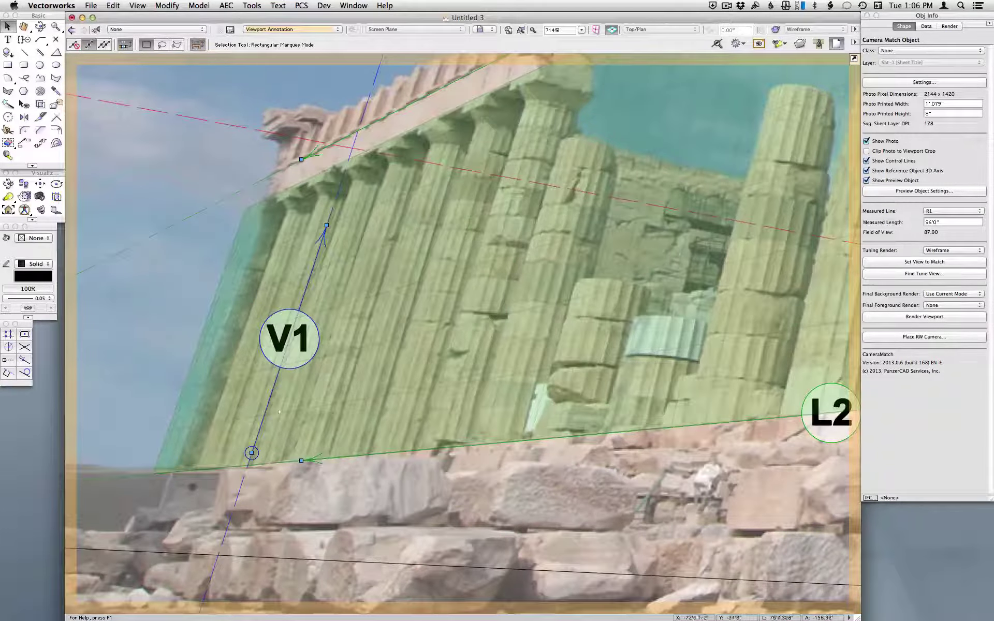
{"action": "scroll", "coordinate": [305, 409], "scroll_direction": "down", "scroll_amount": 4}
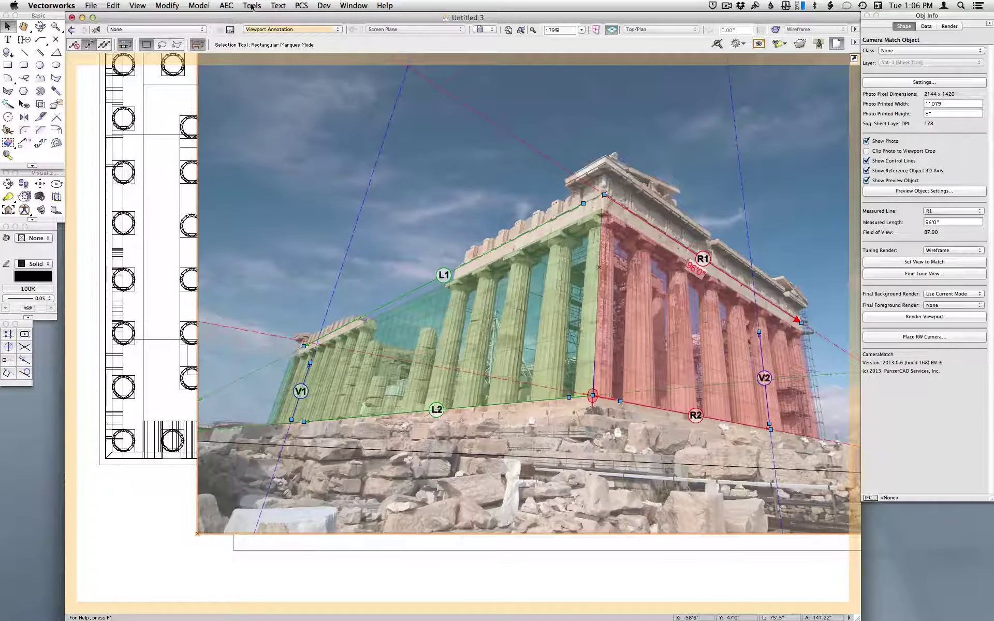
Set the CameraMatch object's text size to 4 to shrink the control line labels, and check them along the left colonnade.
{"action": "left_click", "coordinate": [279, 6]}
{"action": "mouse_move", "coordinate": [284, 27]}
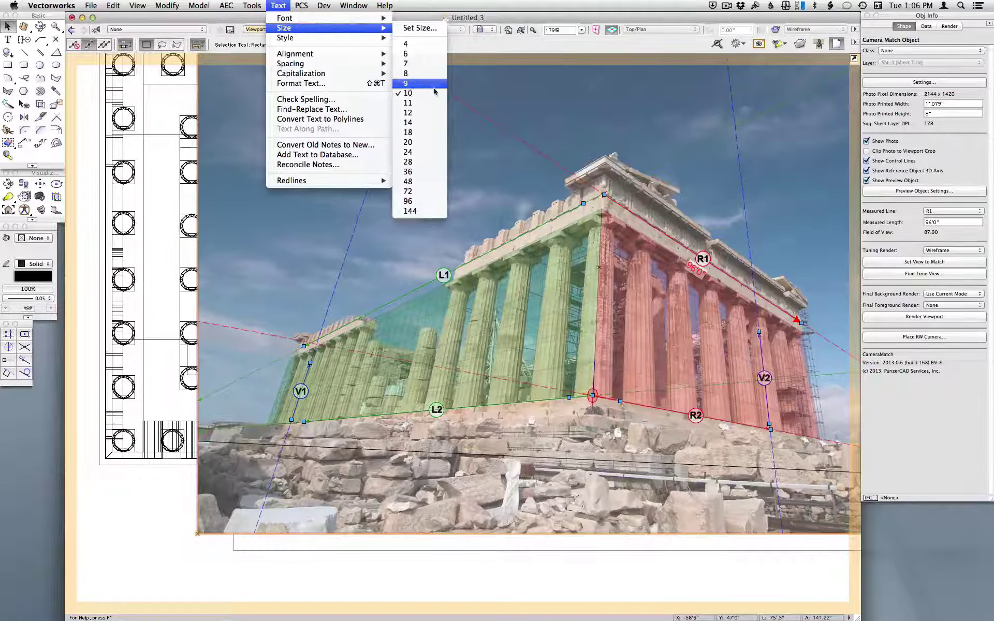
{"action": "left_click", "coordinate": [417, 45]}
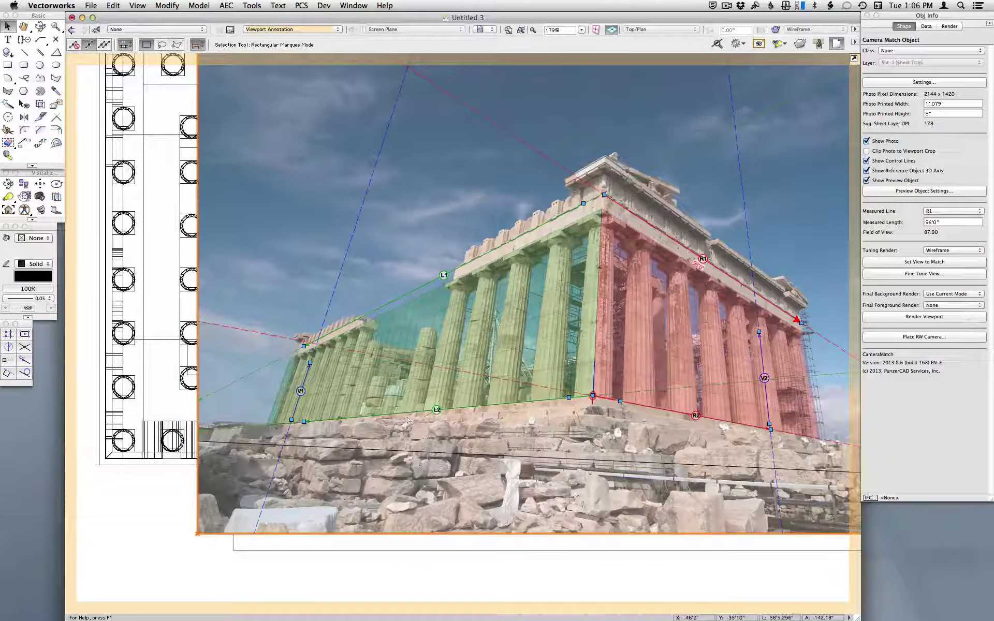
{"action": "scroll", "coordinate": [297, 407], "scroll_direction": "up", "scroll_amount": 5}
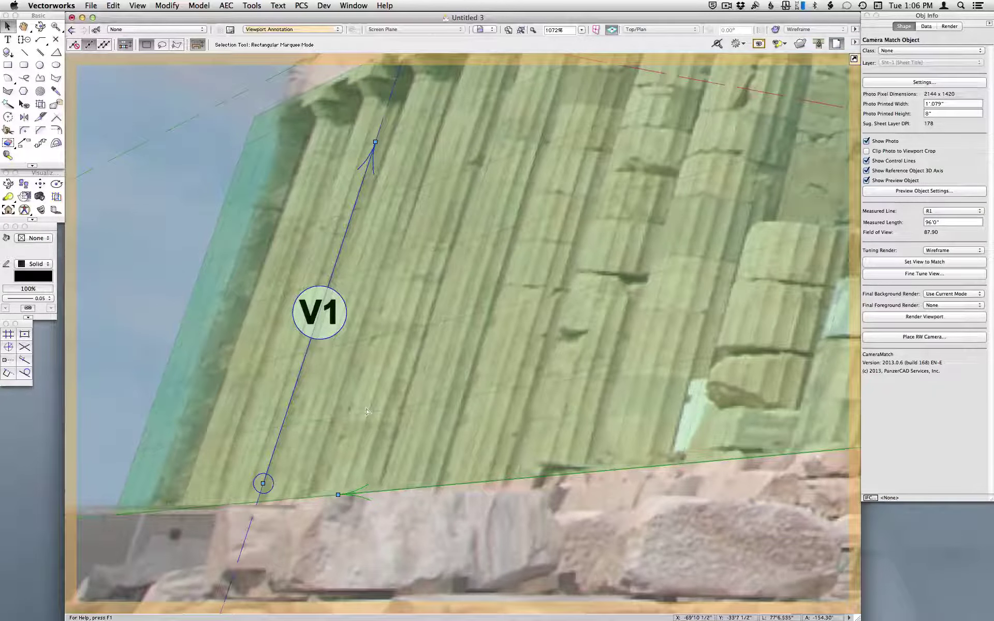
{"action": "scroll", "coordinate": [144, 440], "scroll_direction": "down", "scroll_amount": 2}
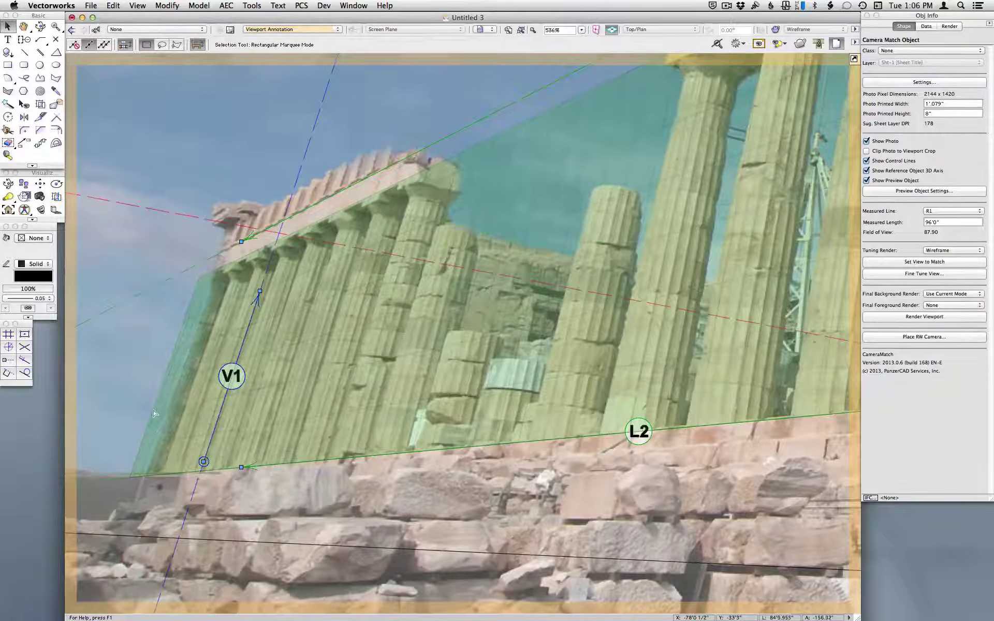
{"action": "scroll", "coordinate": [153, 413], "scroll_direction": "down", "scroll_amount": 2}
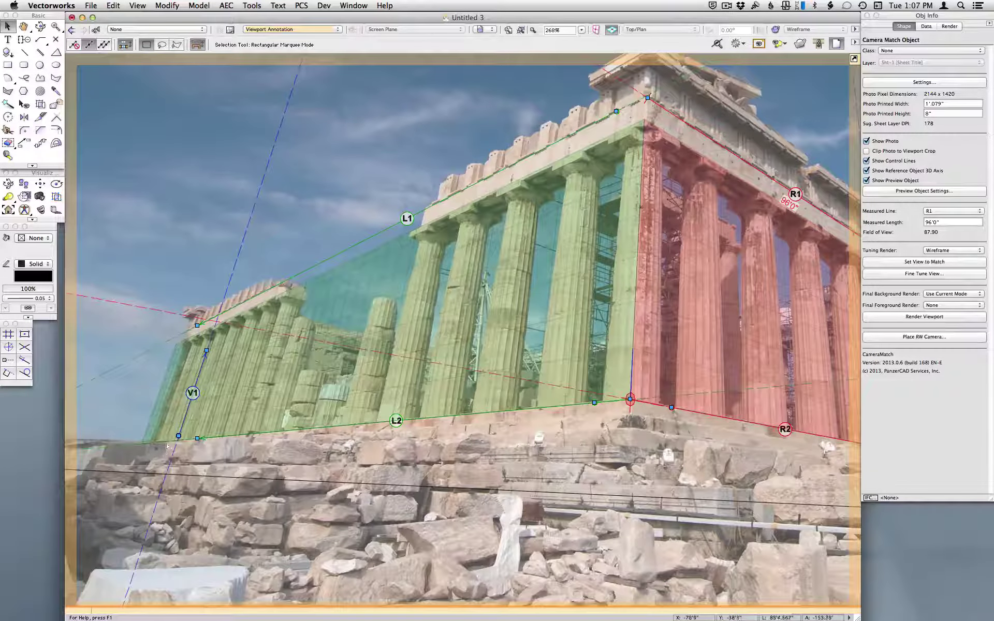